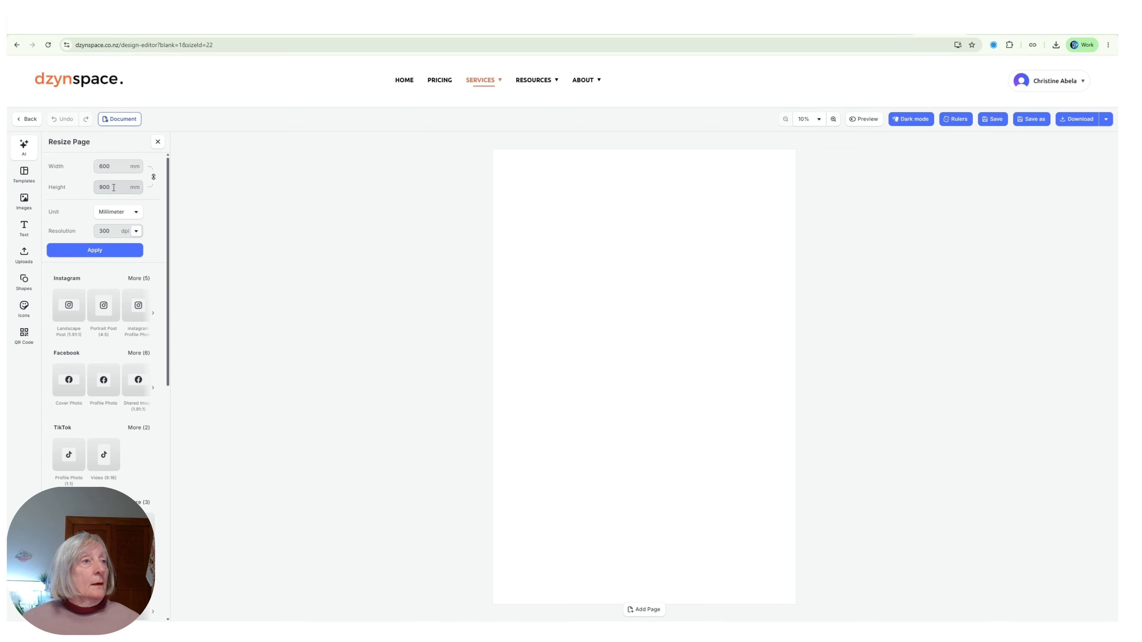
# Unlock the page's width-height proportion link and switch the measurement unit to pixels.
pyautogui.click(121, 165)
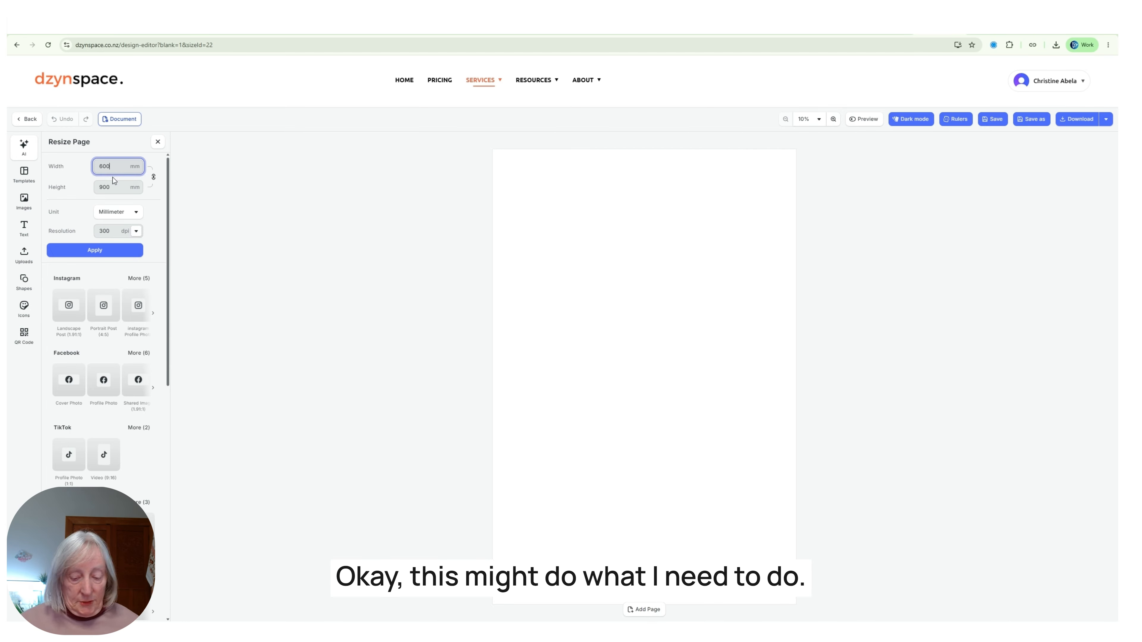
pyautogui.press('BackSpace')
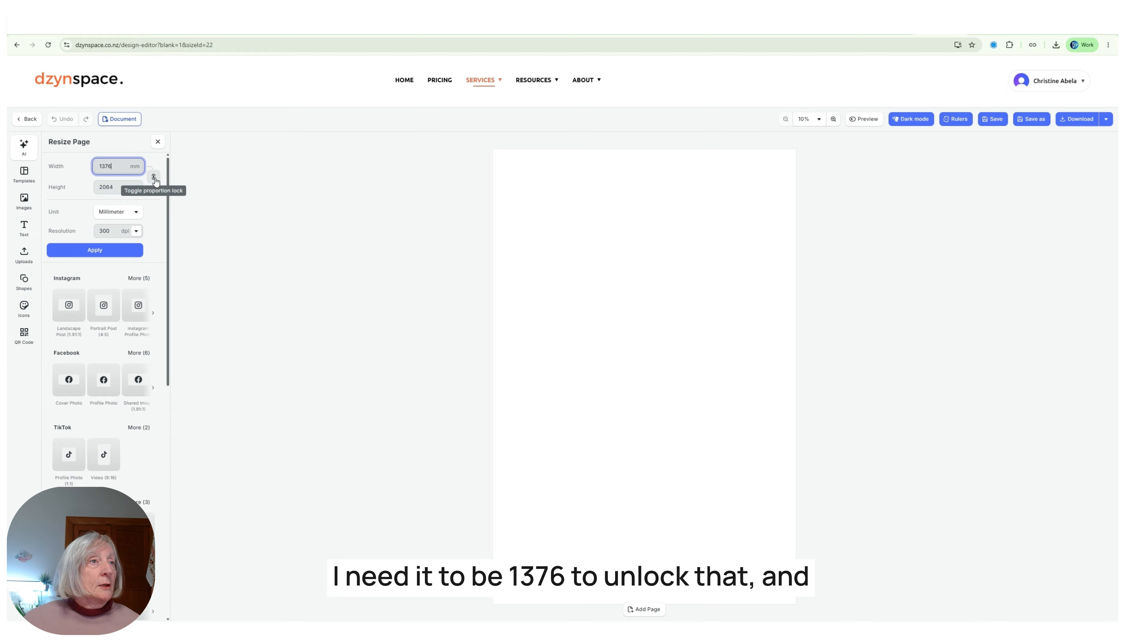
pyautogui.click(155, 179)
pyautogui.click(119, 186)
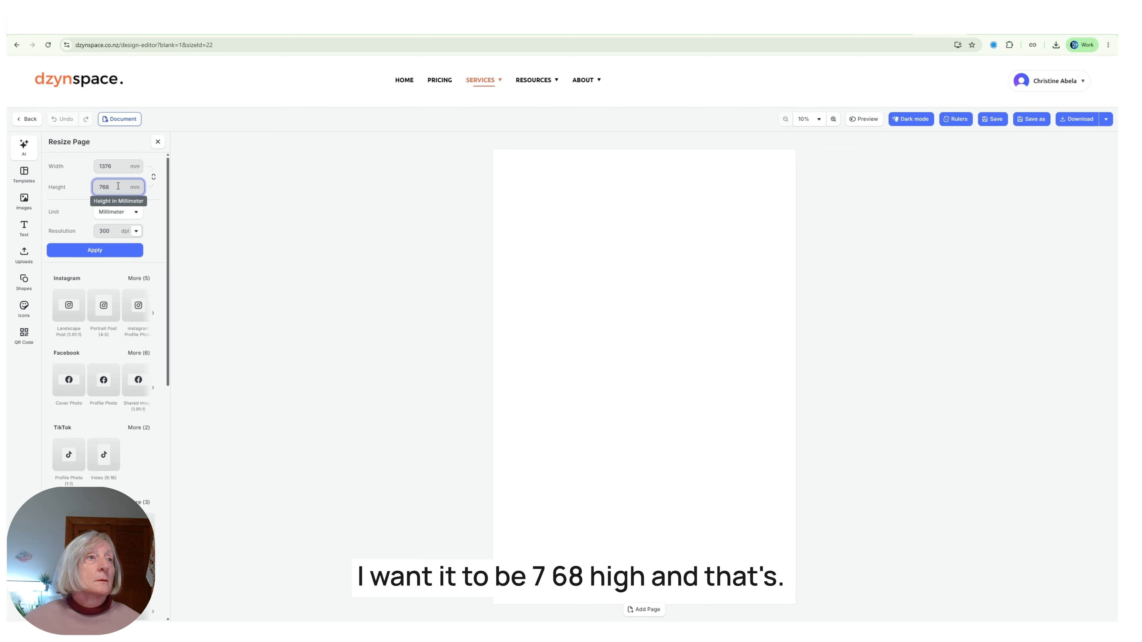
pyautogui.press('Tab')
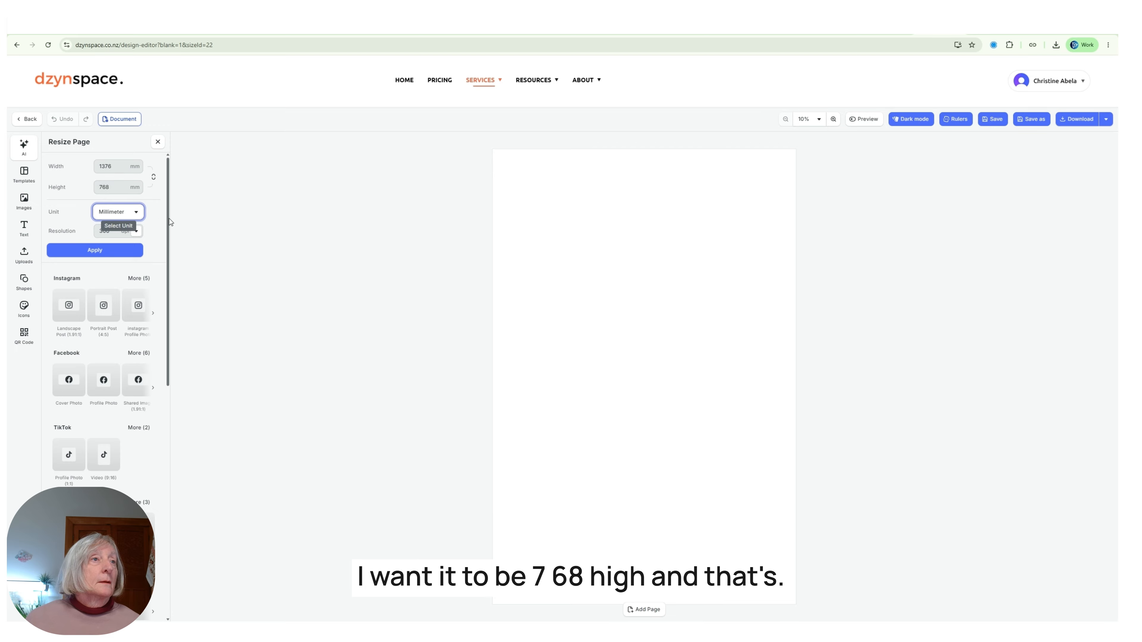
pyautogui.click(116, 214)
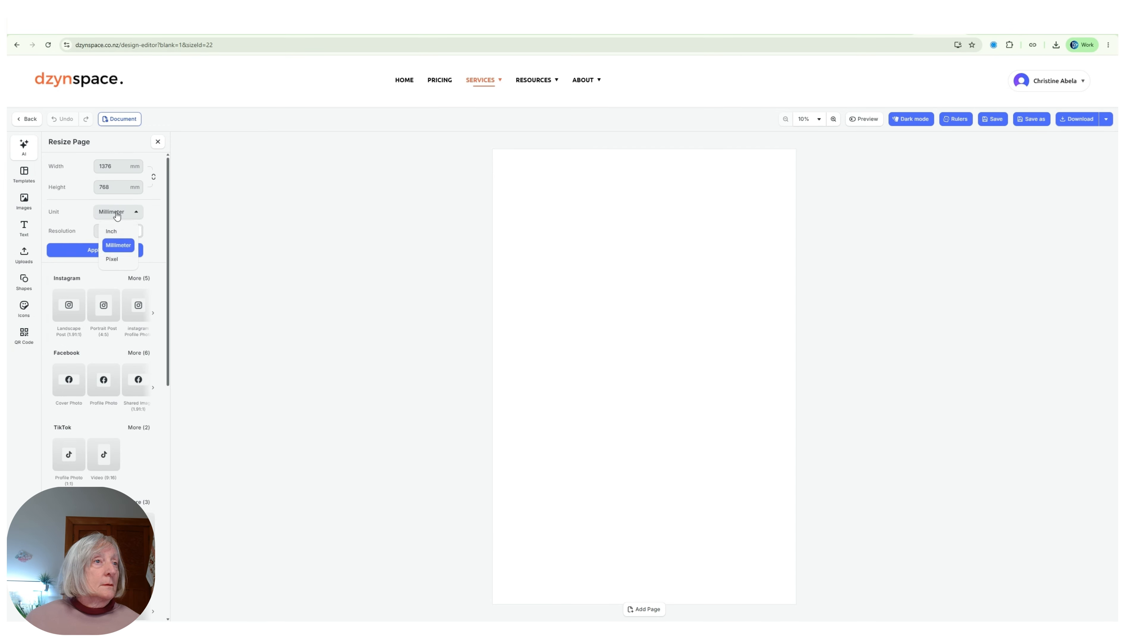
pyautogui.click(110, 261)
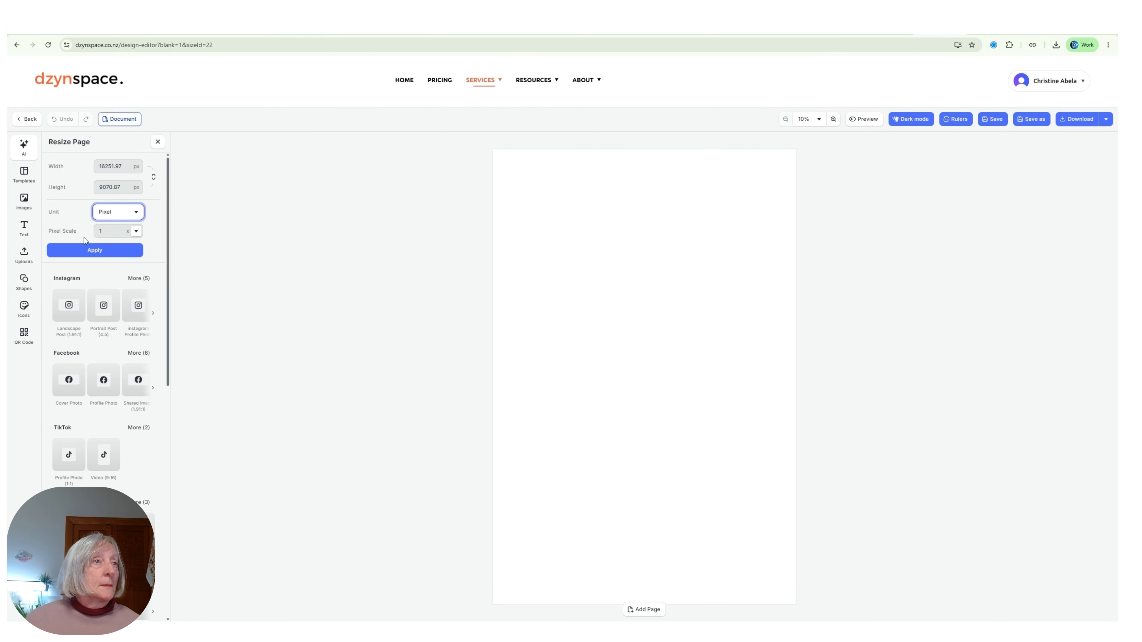
# Resize the page to 1376 × 768 pixels and apply it.
pyautogui.click(93, 169)
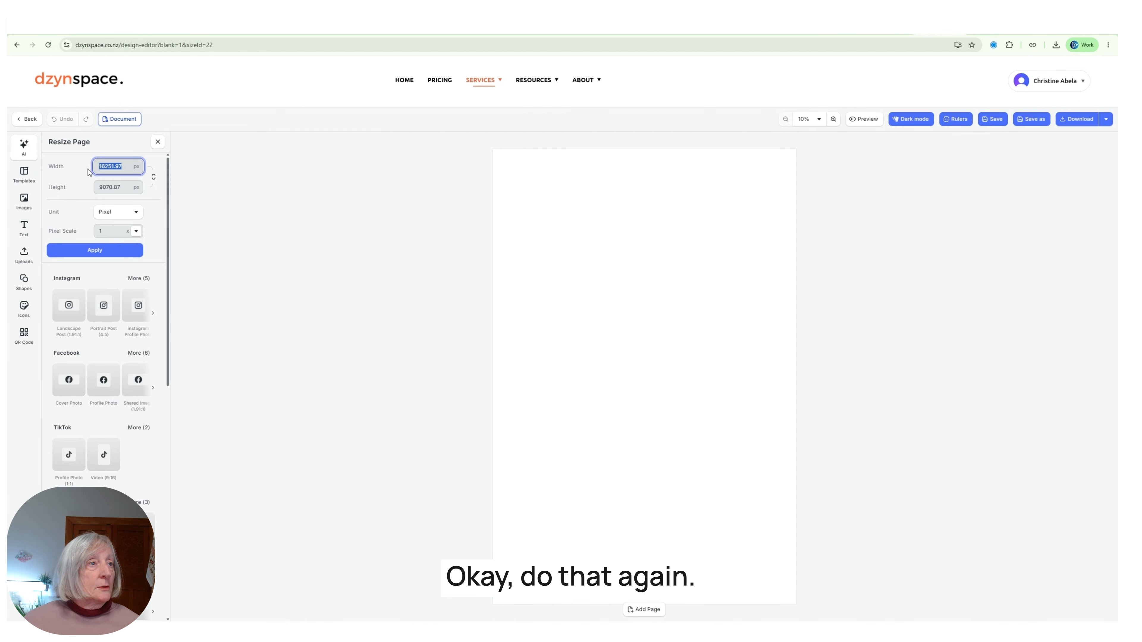
pyautogui.write('1376')
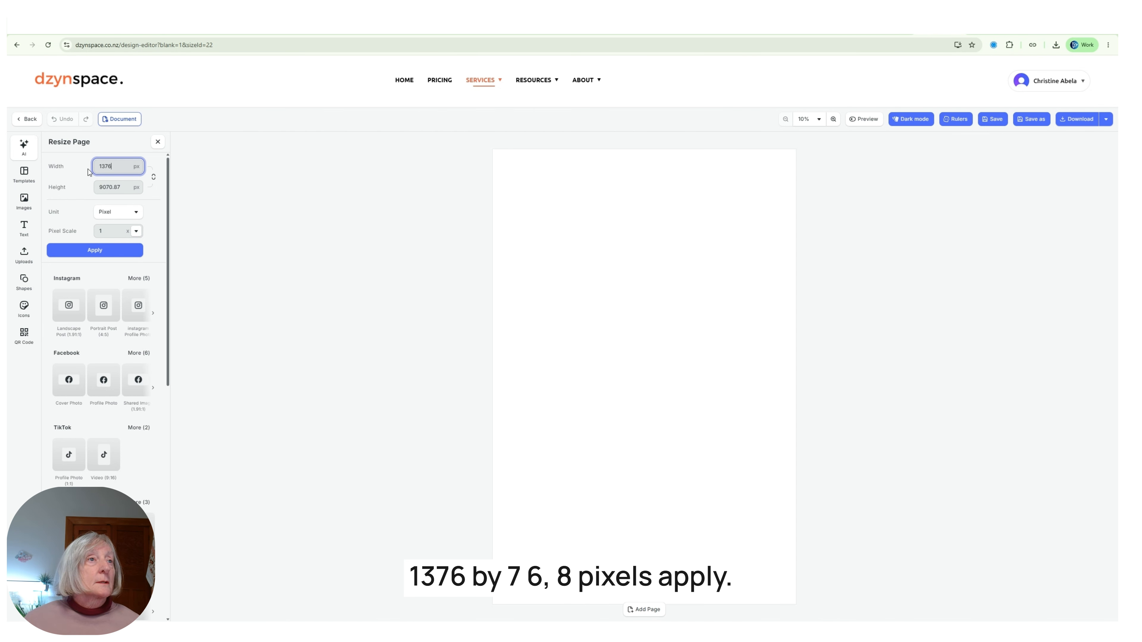
pyautogui.click(128, 188)
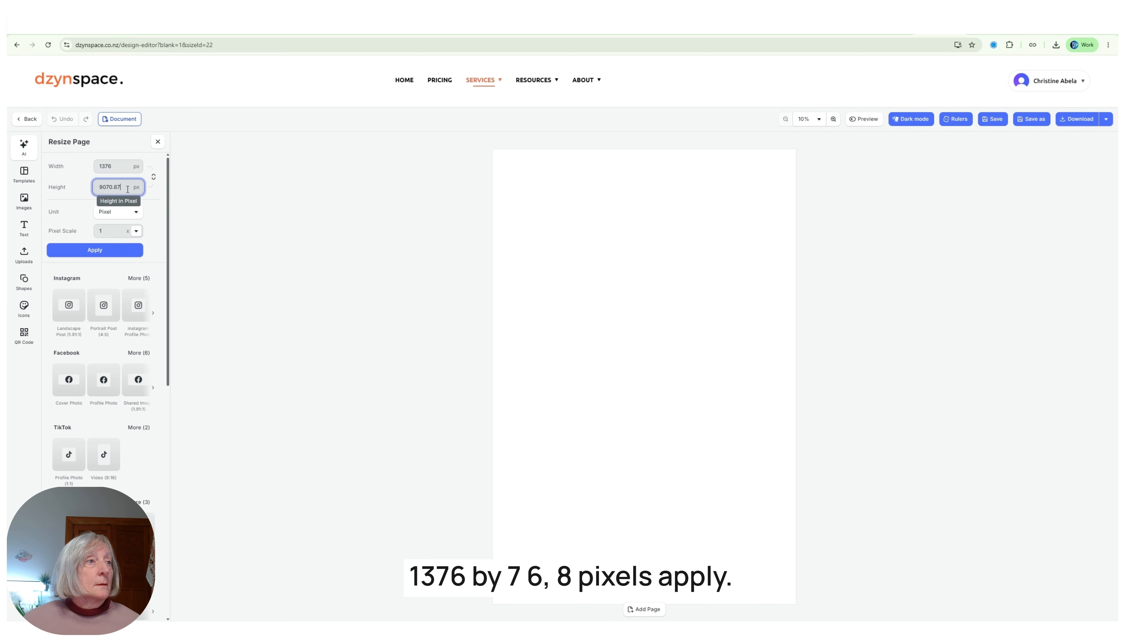
pyautogui.press('BackSpace')
pyautogui.press('BackSpace')
pyautogui.press('BackSpace')
pyautogui.press('BackSpace')
pyautogui.press('BackSpace')
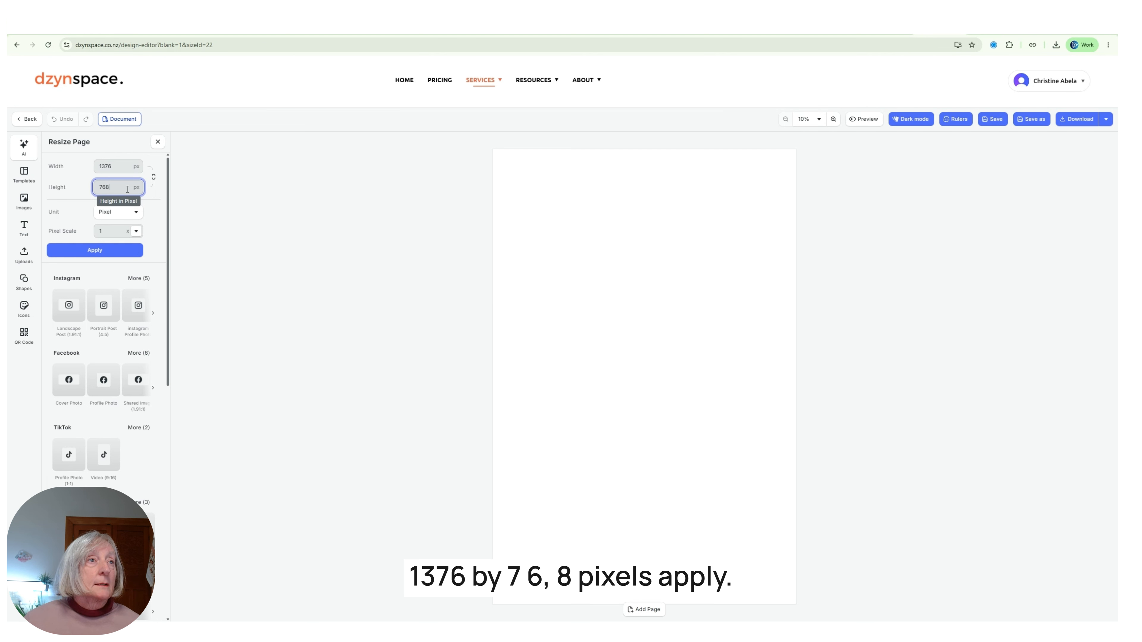
pyautogui.press('Tab')
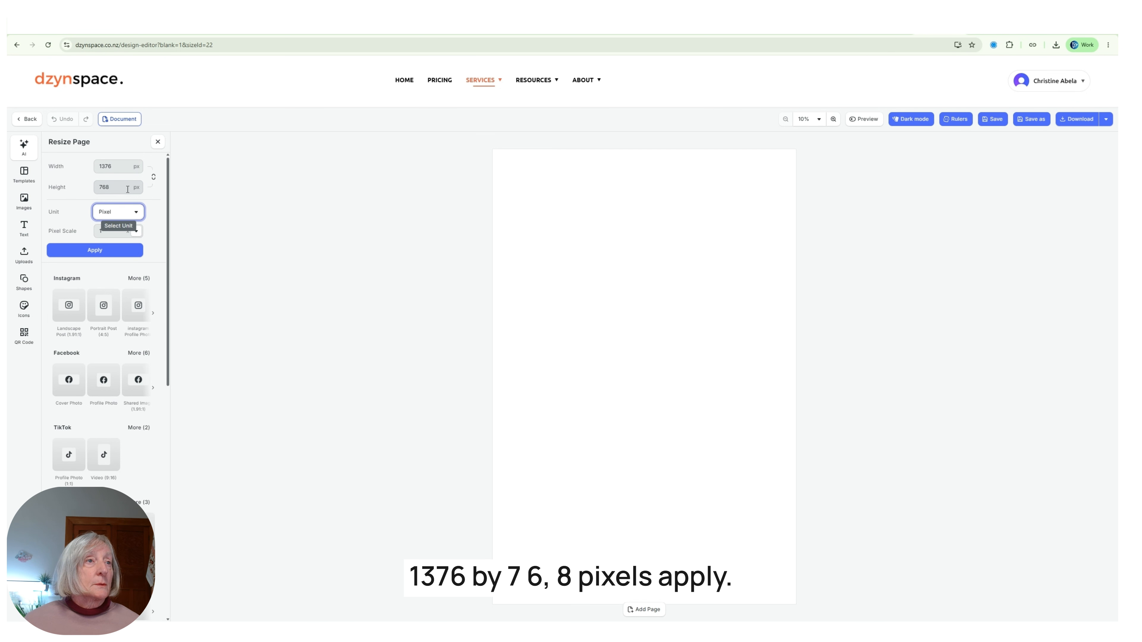
pyautogui.click(97, 250)
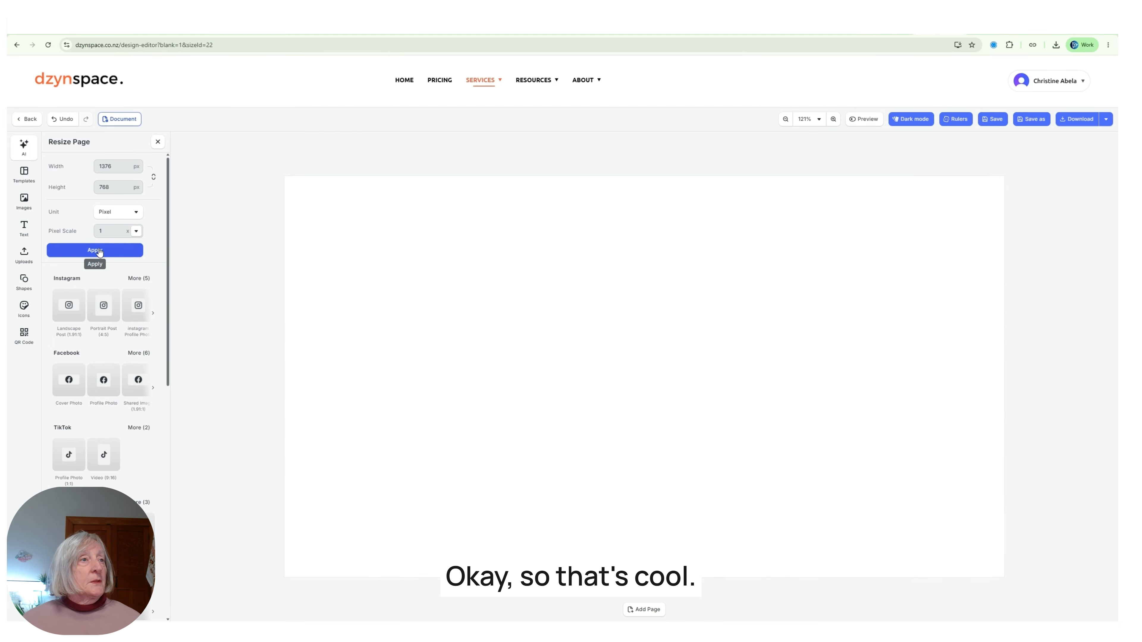
# Fill the page background with dark green hex colour 056337.
pyautogui.click(329, 185)
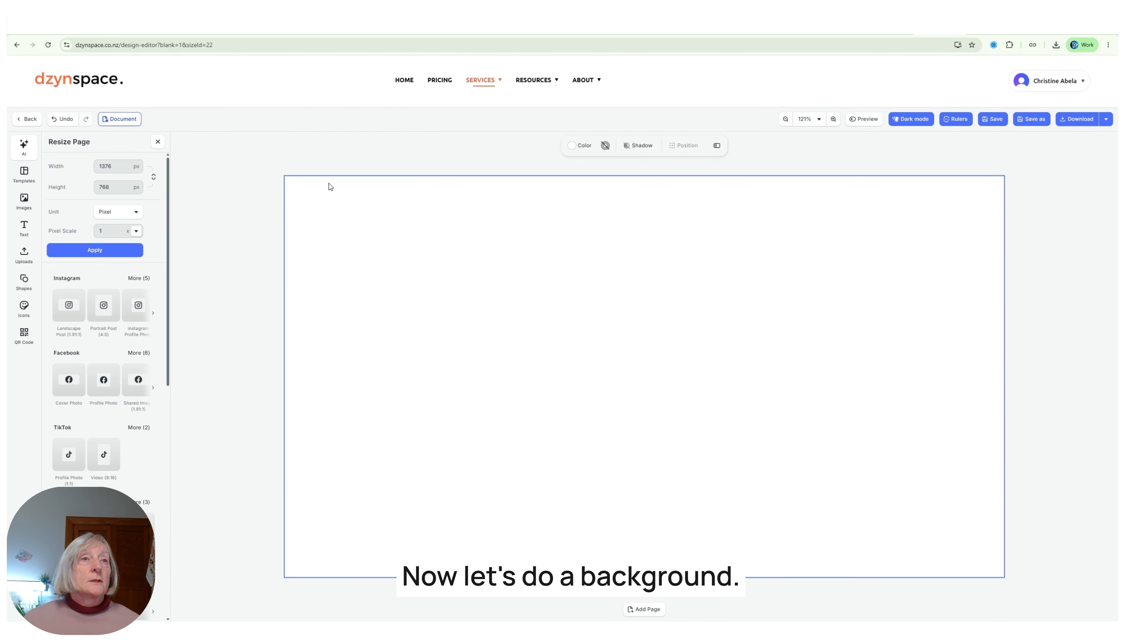
pyautogui.click(581, 145)
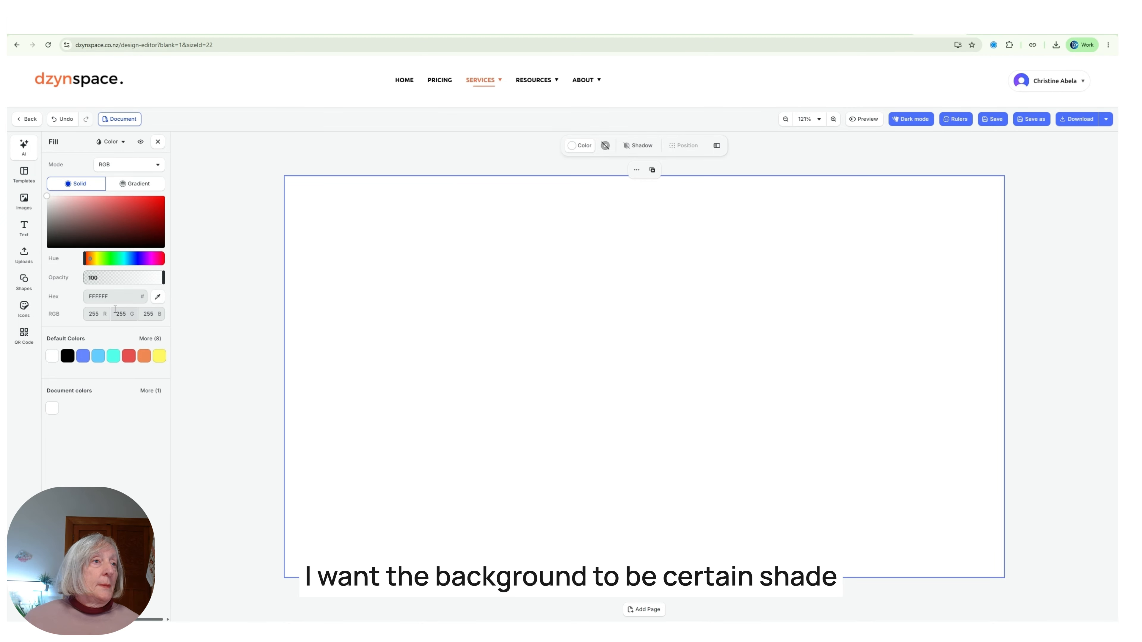
pyautogui.click(114, 296)
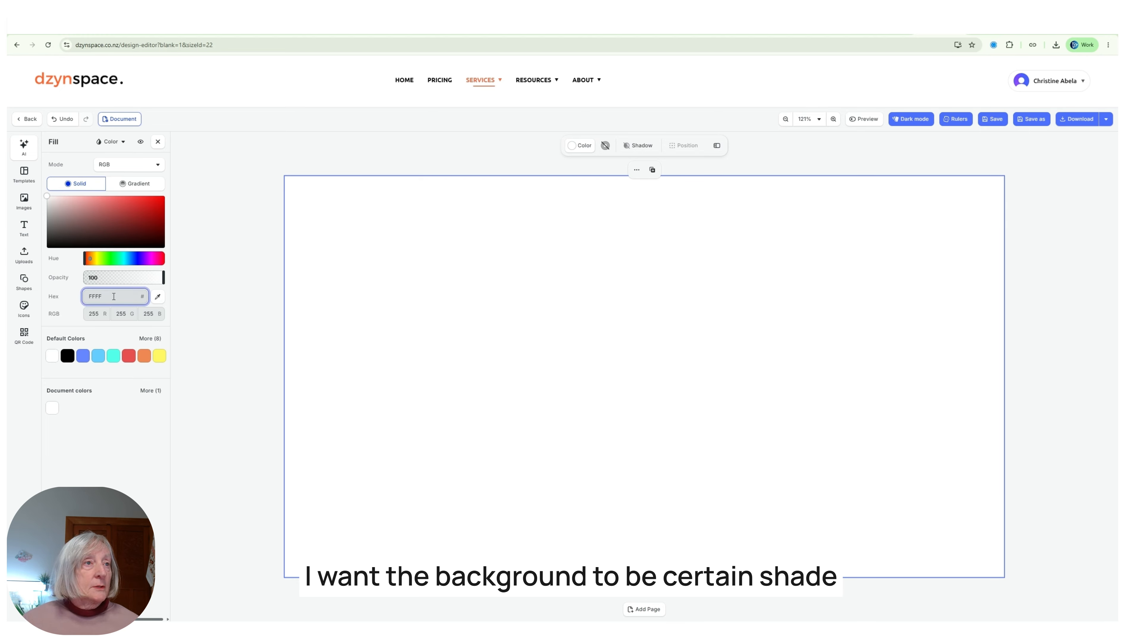
pyautogui.press('BackSpace')
pyautogui.press('BackSpace')
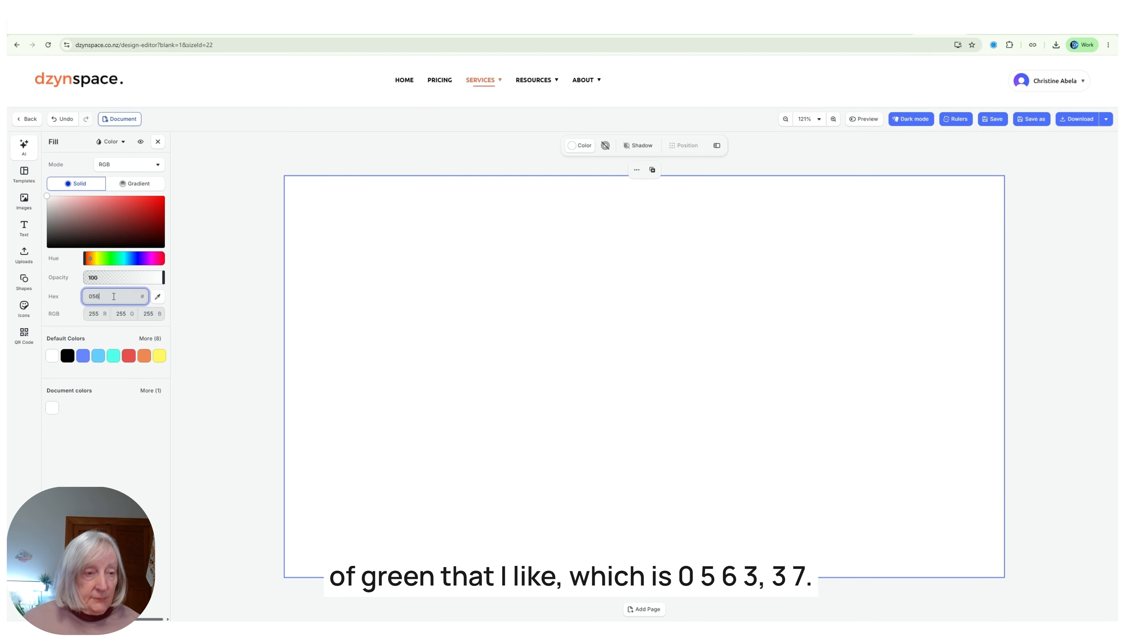
pyautogui.write('056337')
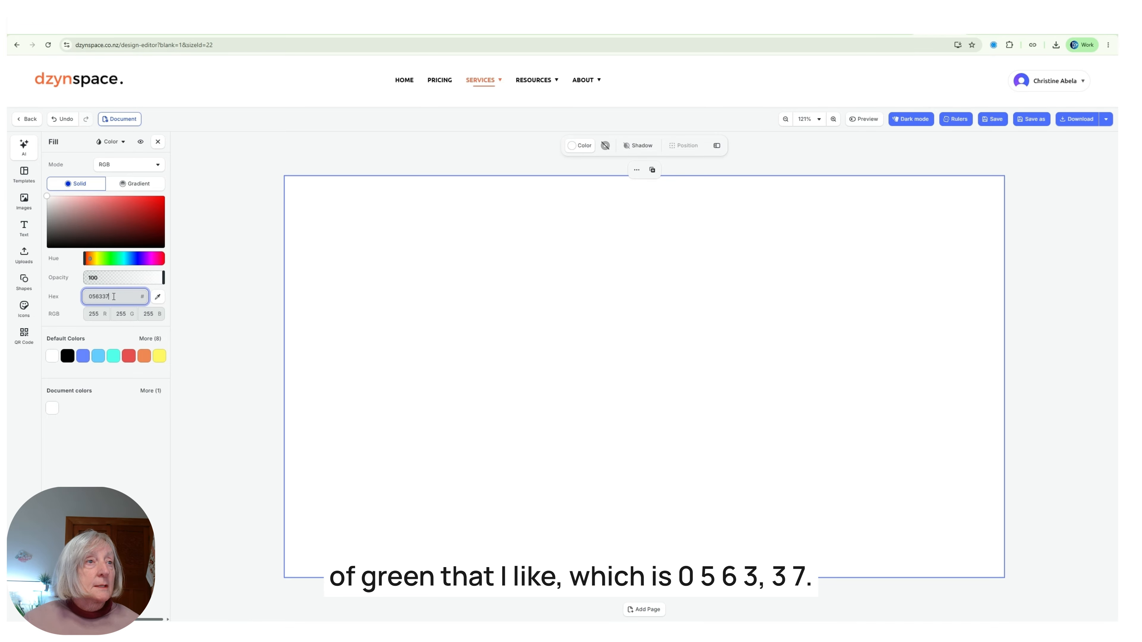
pyautogui.press('Tab')
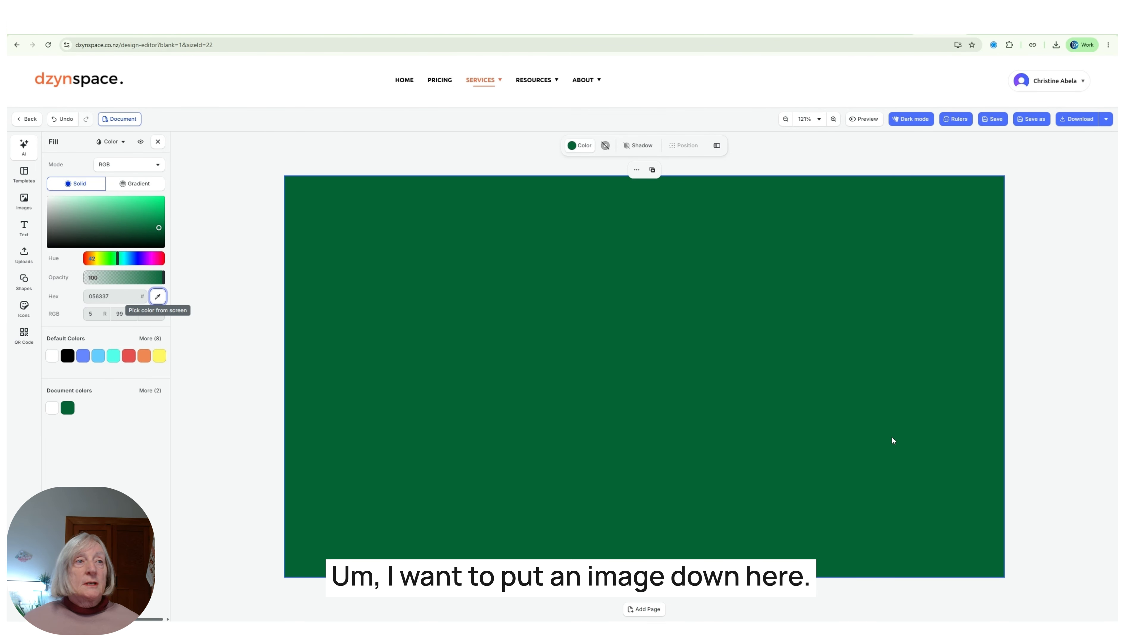
# Place the uploaded presenter photo from Uploads onto the green page.
pyautogui.click(23, 200)
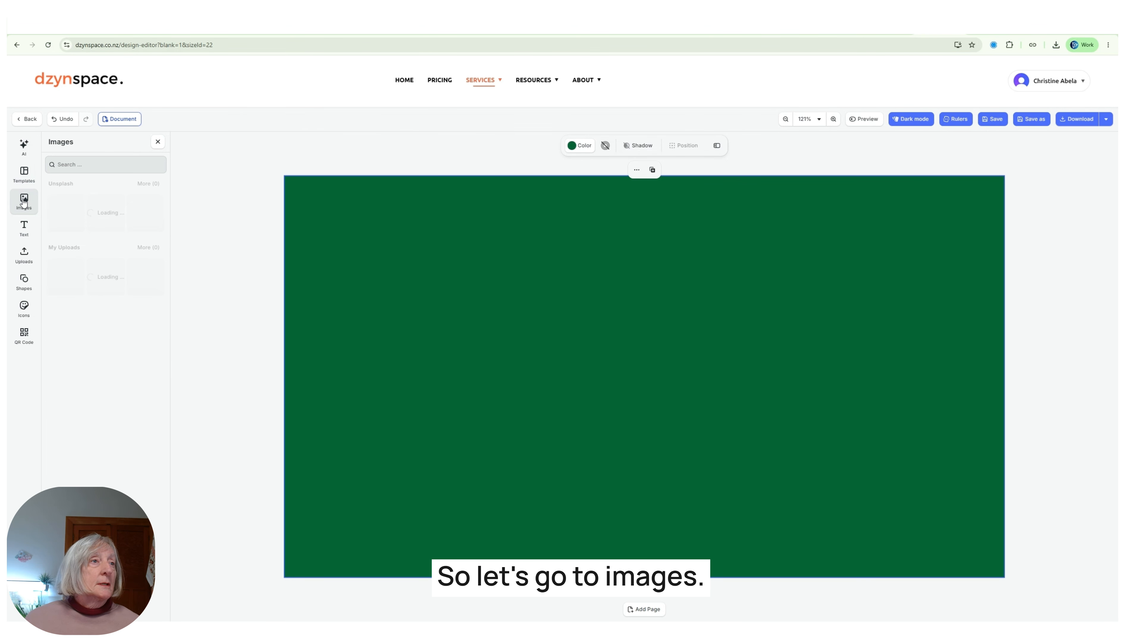
pyautogui.click(21, 259)
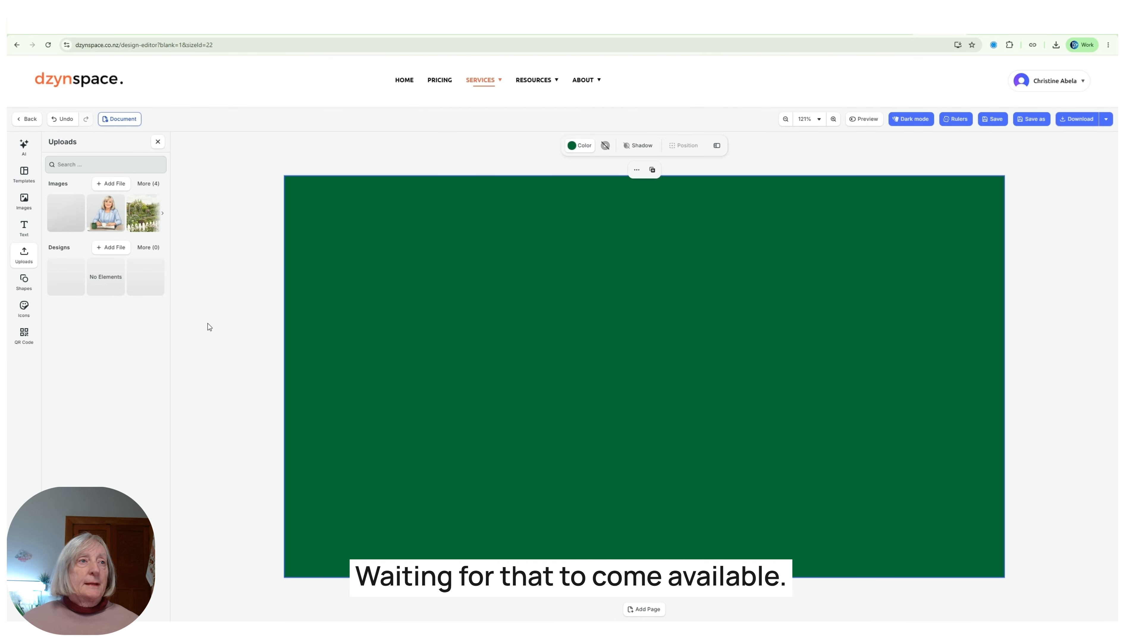
pyautogui.click(68, 211)
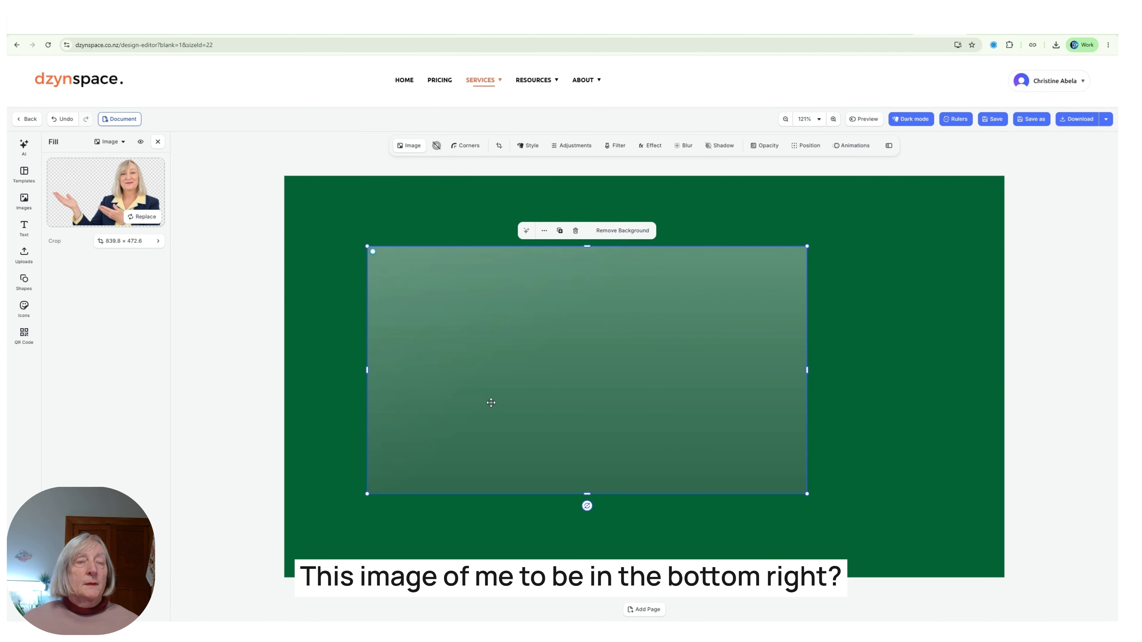
# Drag the presenter photo into the lower-right corner, cropped at the bottom edge, then deselect it.
pyautogui.moveTo(491, 403); pyautogui.dragTo(705, 487)
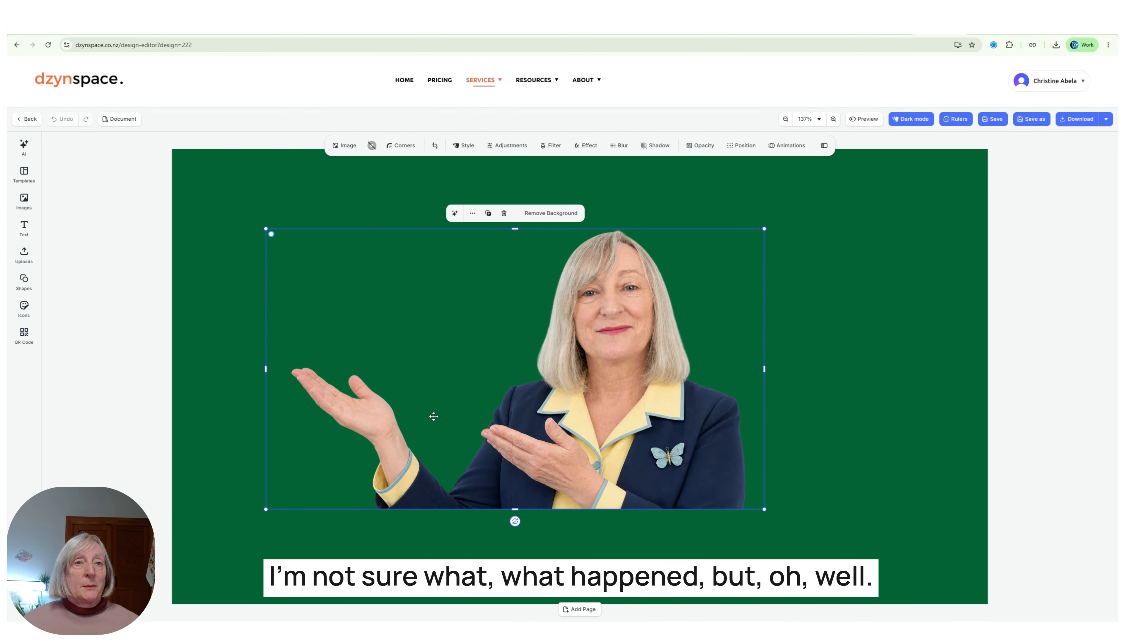
pyautogui.moveTo(433, 417); pyautogui.dragTo(676, 511)
pyautogui.click(292, 319)
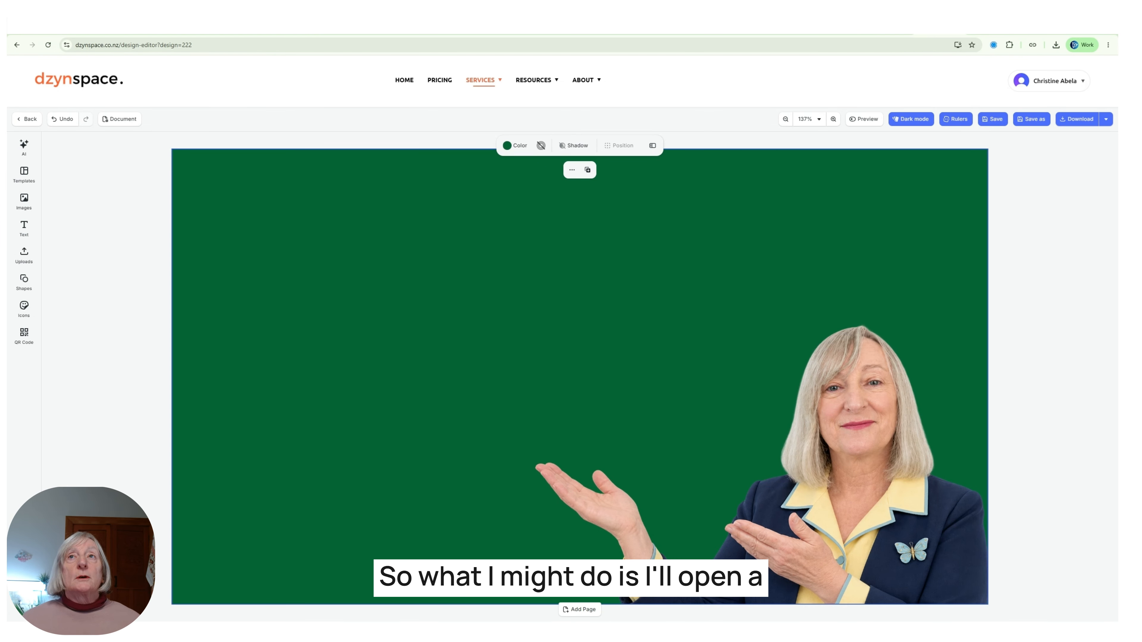
# Load dzynspace.co.nz in a new Chrome tab, fixing the misspelled 'dzyspace.co.nz' address.
pyautogui.hotkey('ctrl', 't')
pyautogui.write('d')
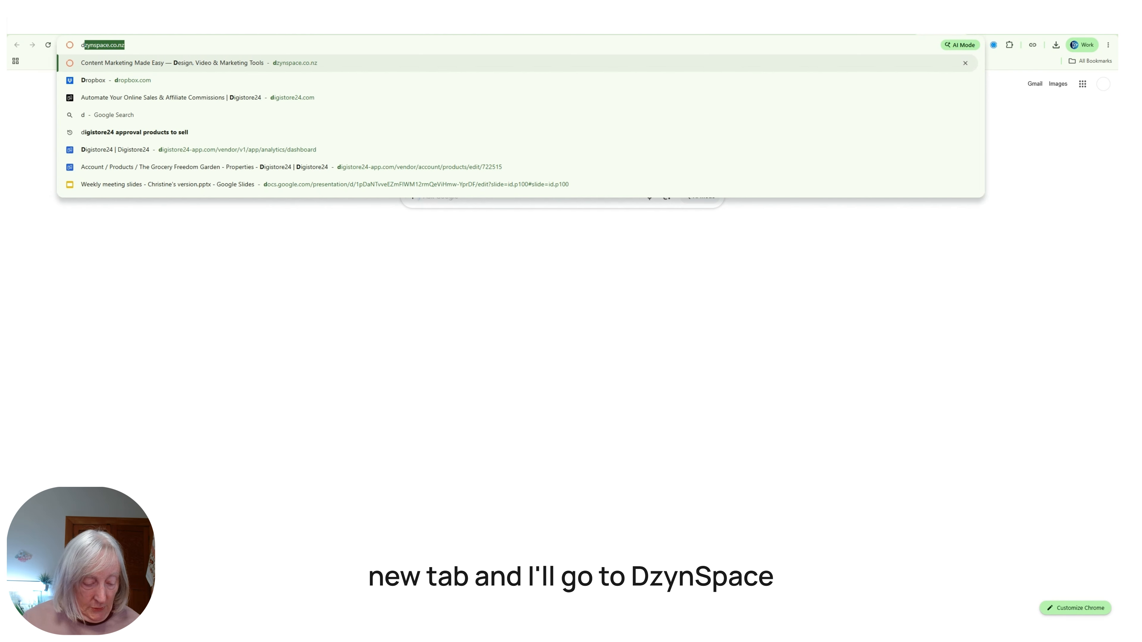
pyautogui.write('zys')
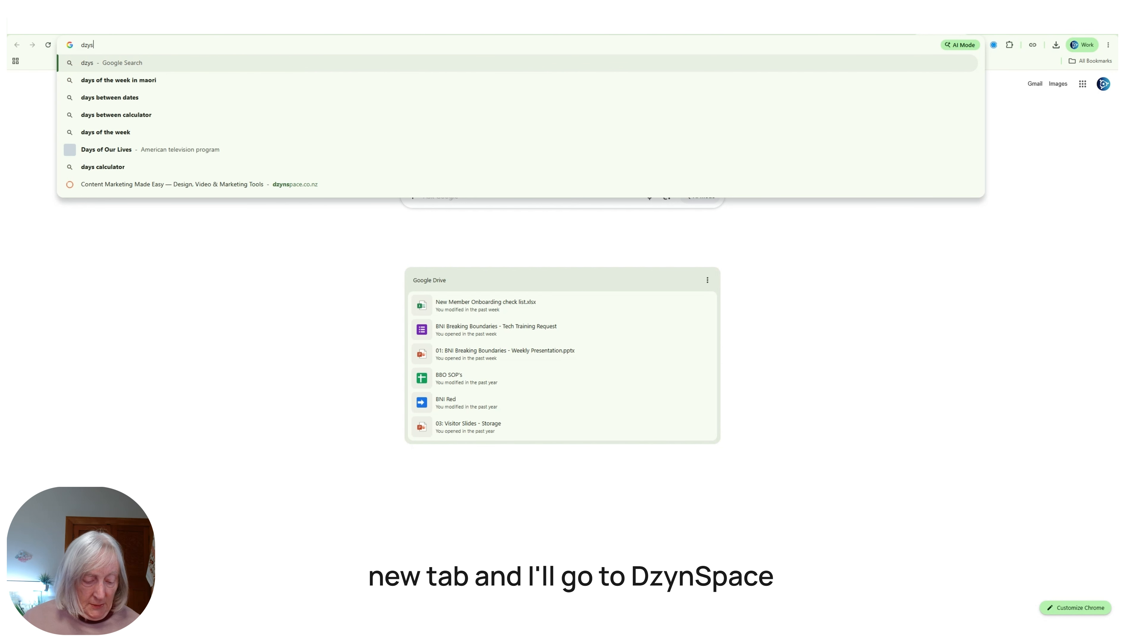
pyautogui.write('pace.co.nz')
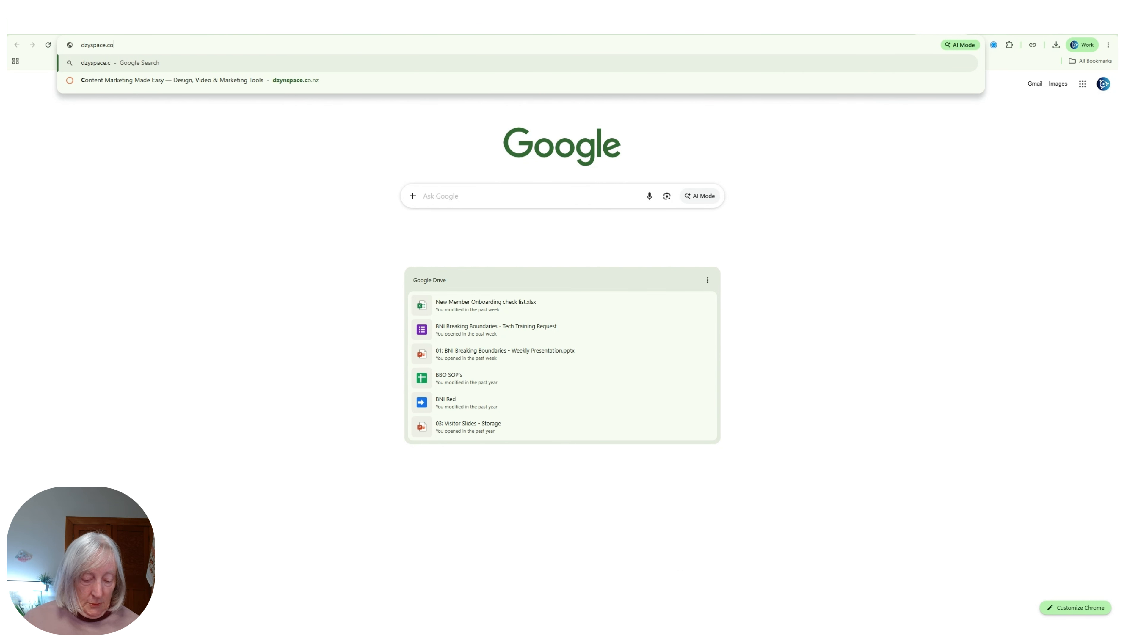
pyautogui.press('Return')
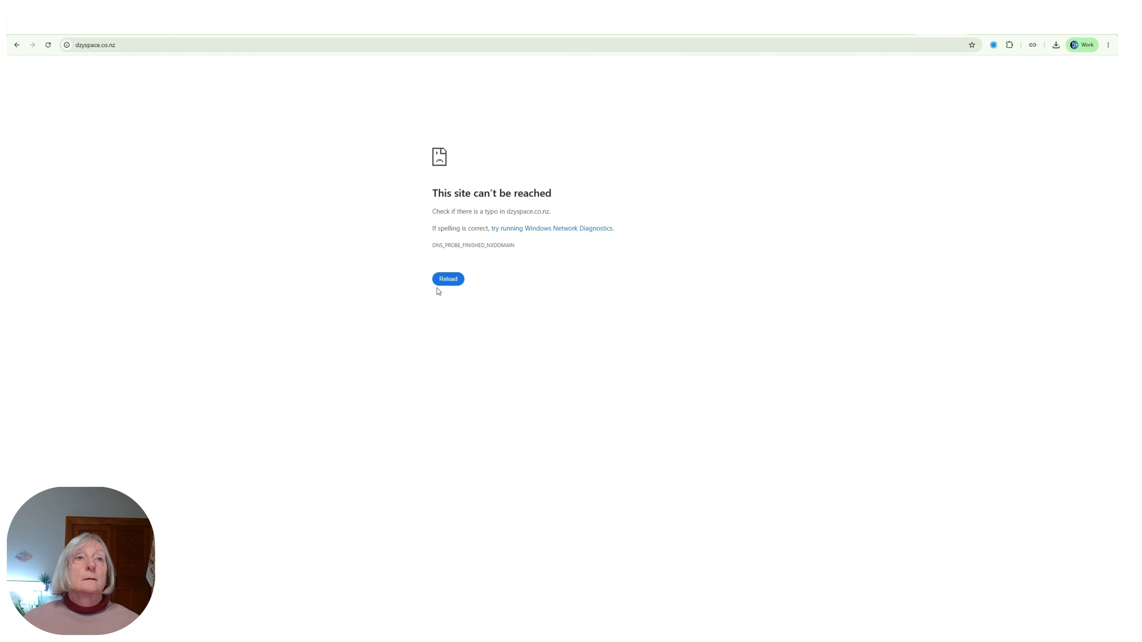
pyautogui.click(451, 280)
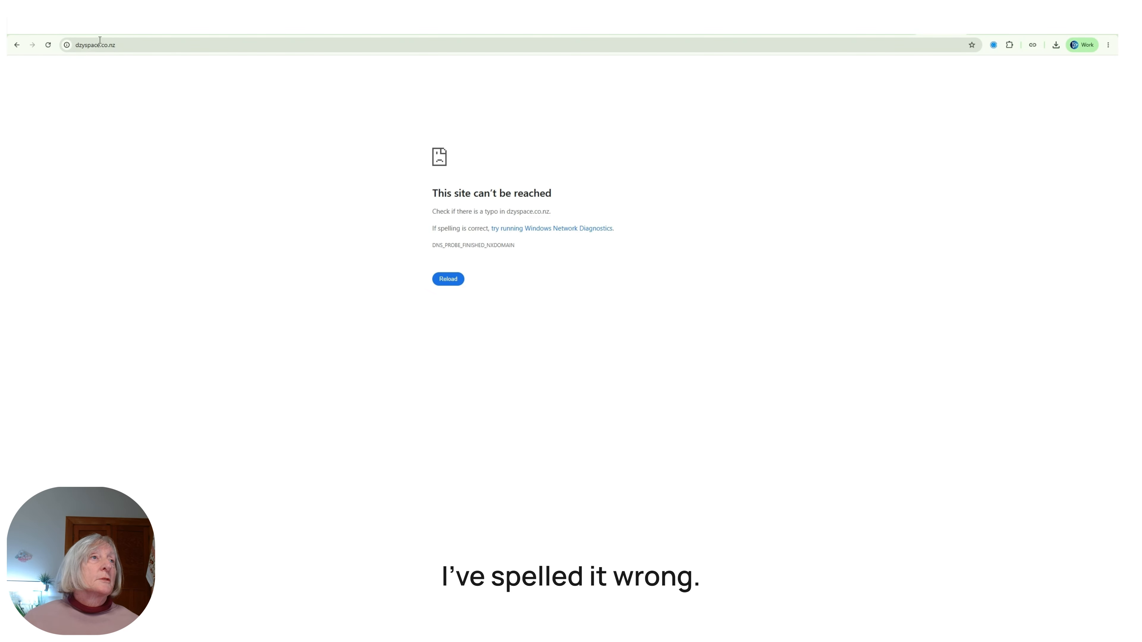
pyautogui.click(85, 46)
pyautogui.click(92, 44)
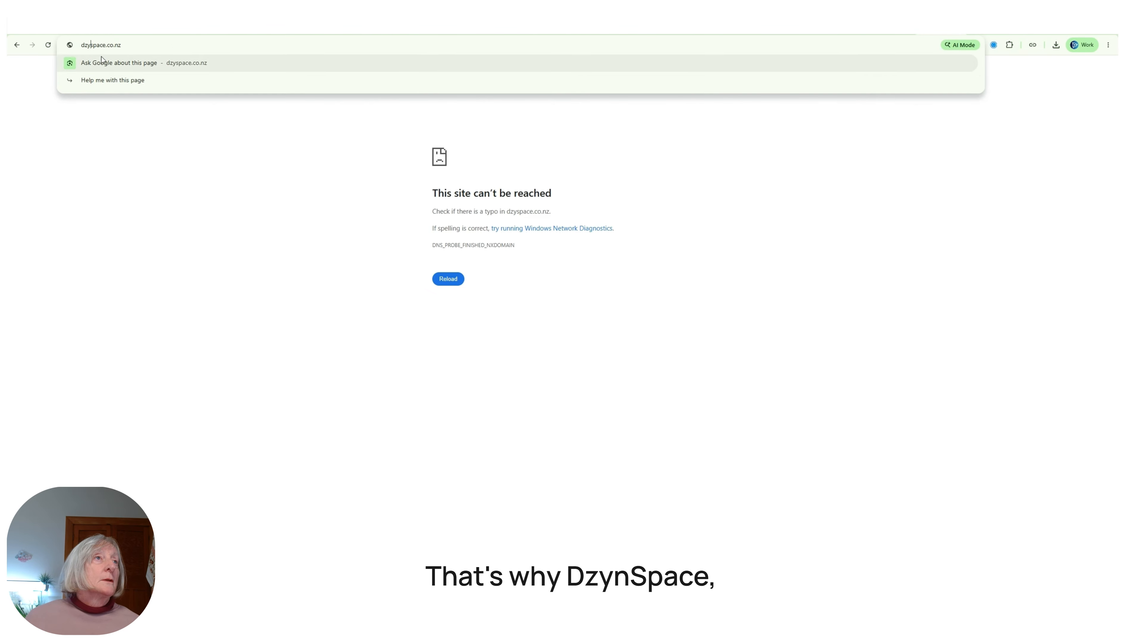
pyautogui.write('n')
pyautogui.press('Return')
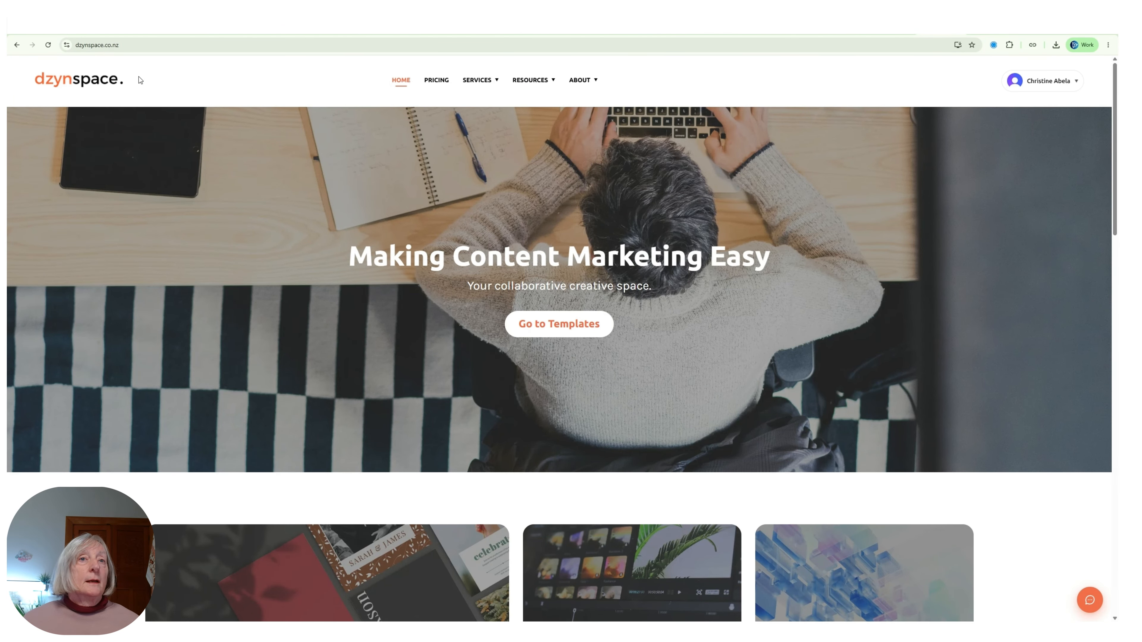
# Scroll to the site footer and take a screenshot of the dzynspace logo.
pyautogui.scroll(-5, 82, 342)
pyautogui.scroll(-8, 82, 345)
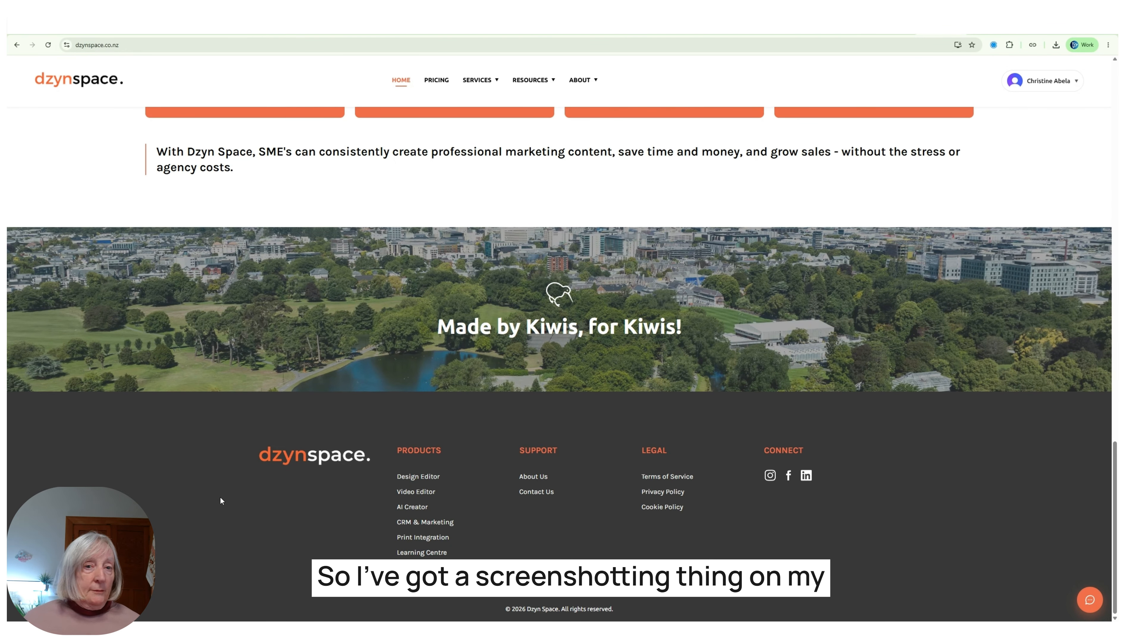
pyautogui.press('super+shift+s')
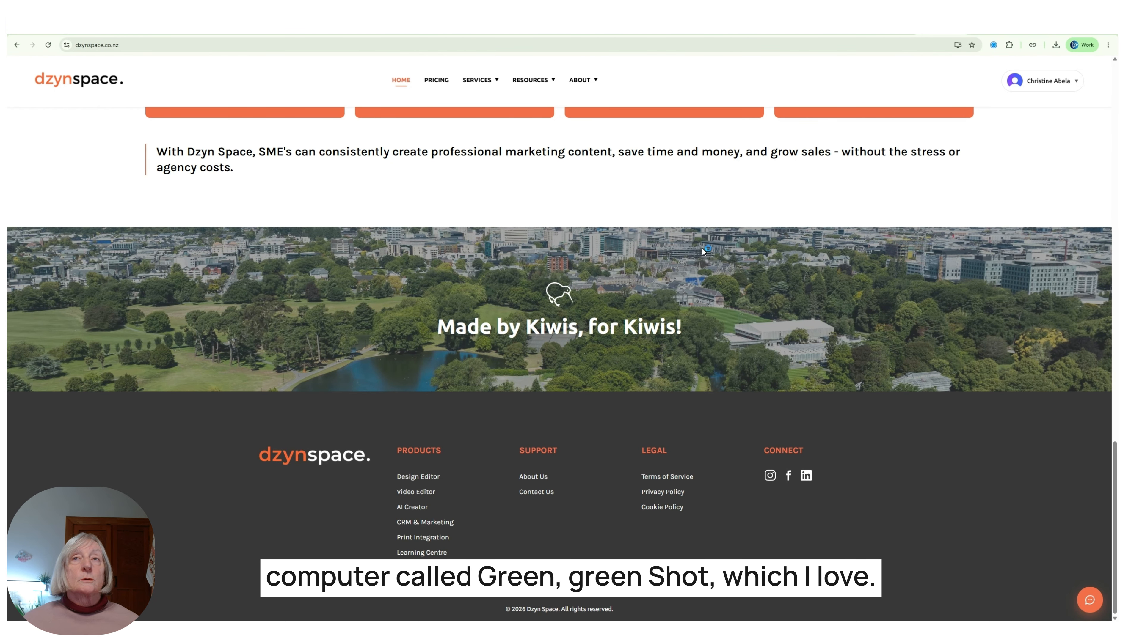
pyautogui.press('Escape')
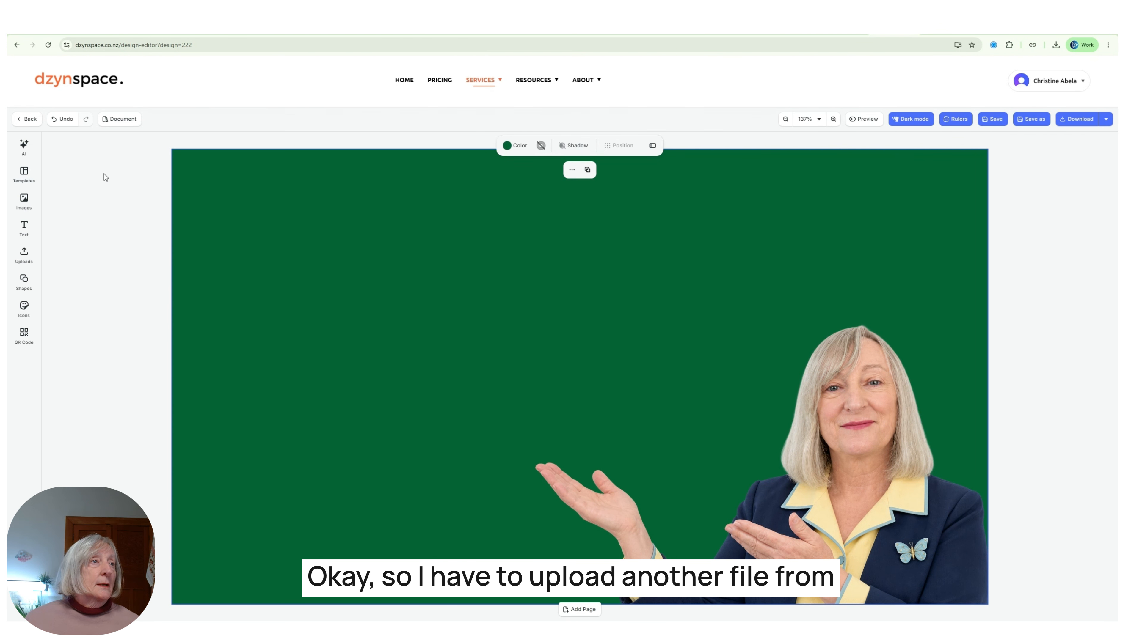
# Upload the logo screenshot, add it to the page, enlarge it and place it left of the presenter.
pyautogui.click(21, 257)
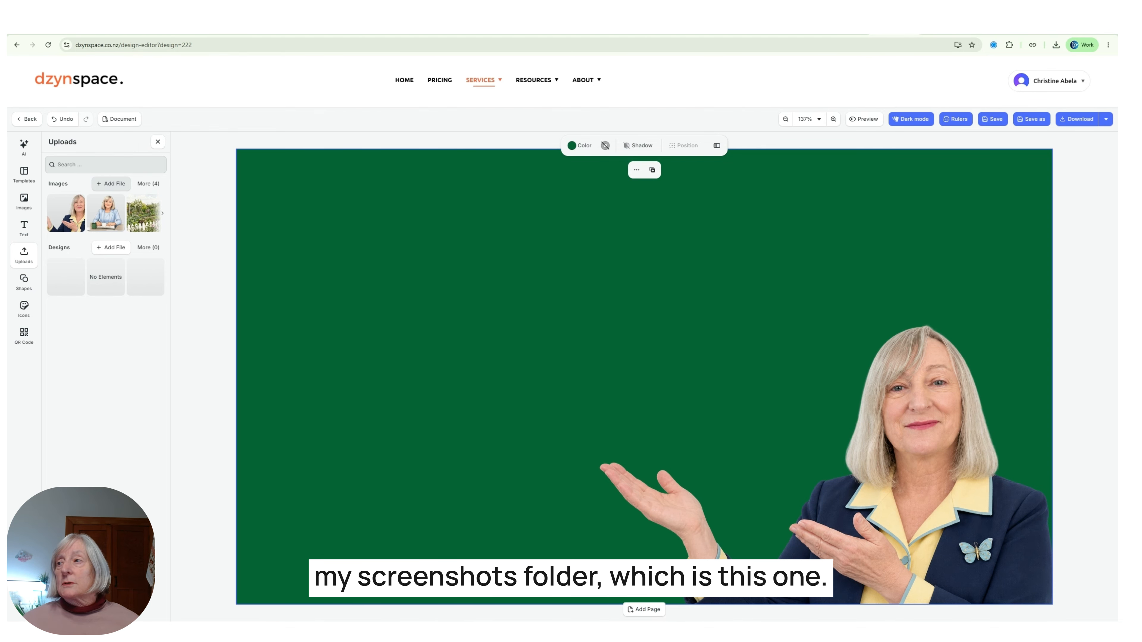
pyautogui.click(658, 354)
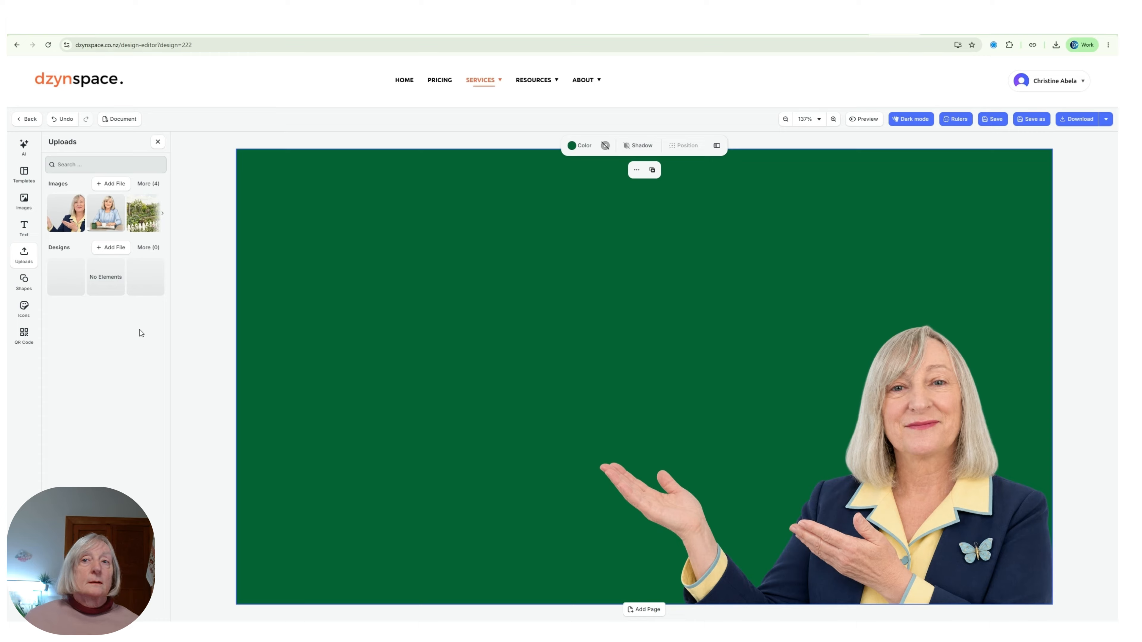
pyautogui.moveTo(58, 207)
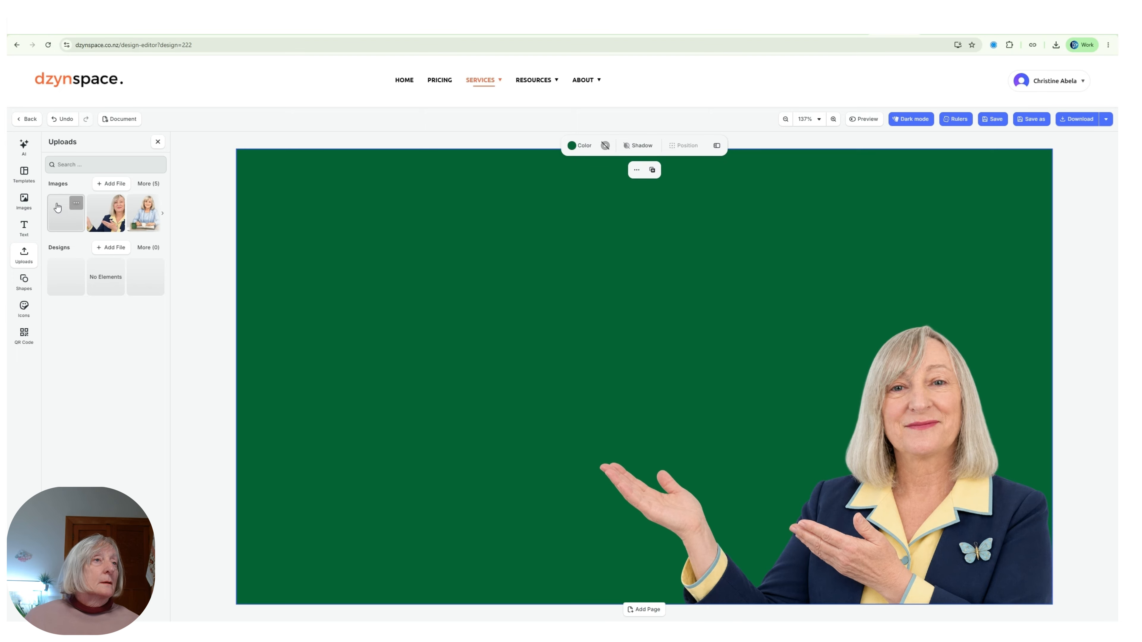
pyautogui.click(57, 207)
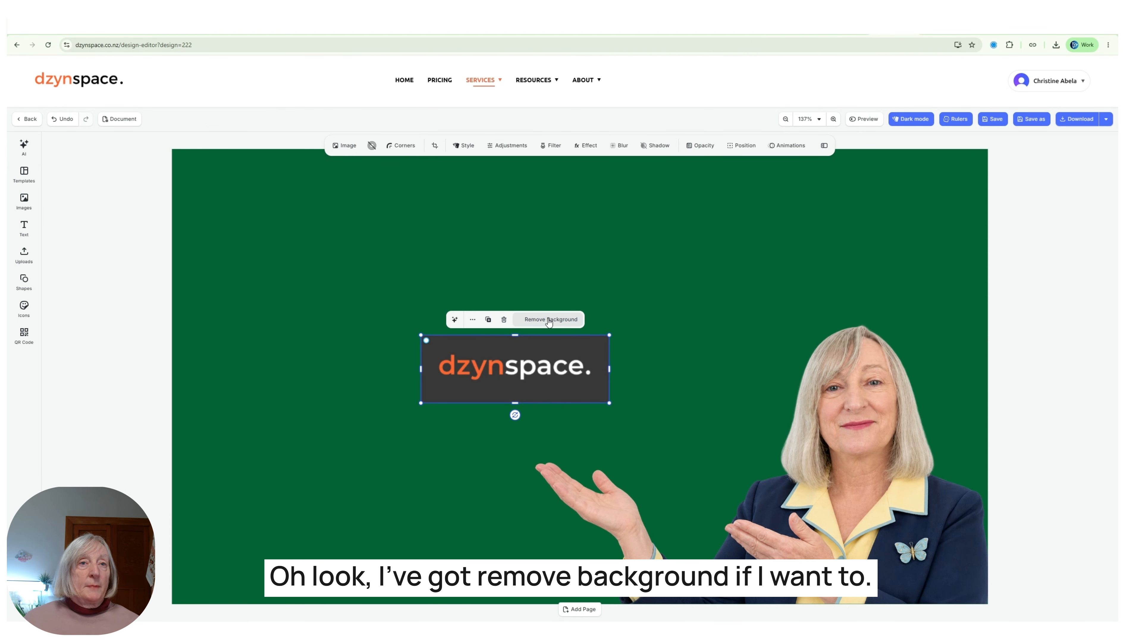
pyautogui.moveTo(420, 403); pyautogui.dragTo(277, 517)
pyautogui.moveTo(383, 430); pyautogui.dragTo(390, 431)
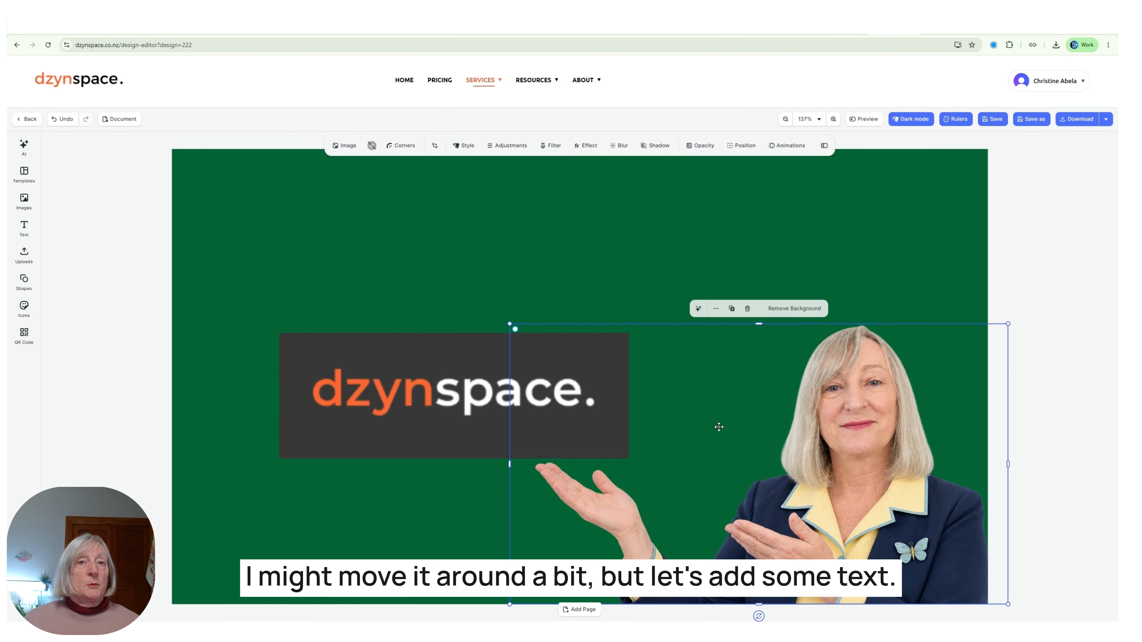
# Add a Title text box and move it to the page's upper-left.
pyautogui.click(433, 324)
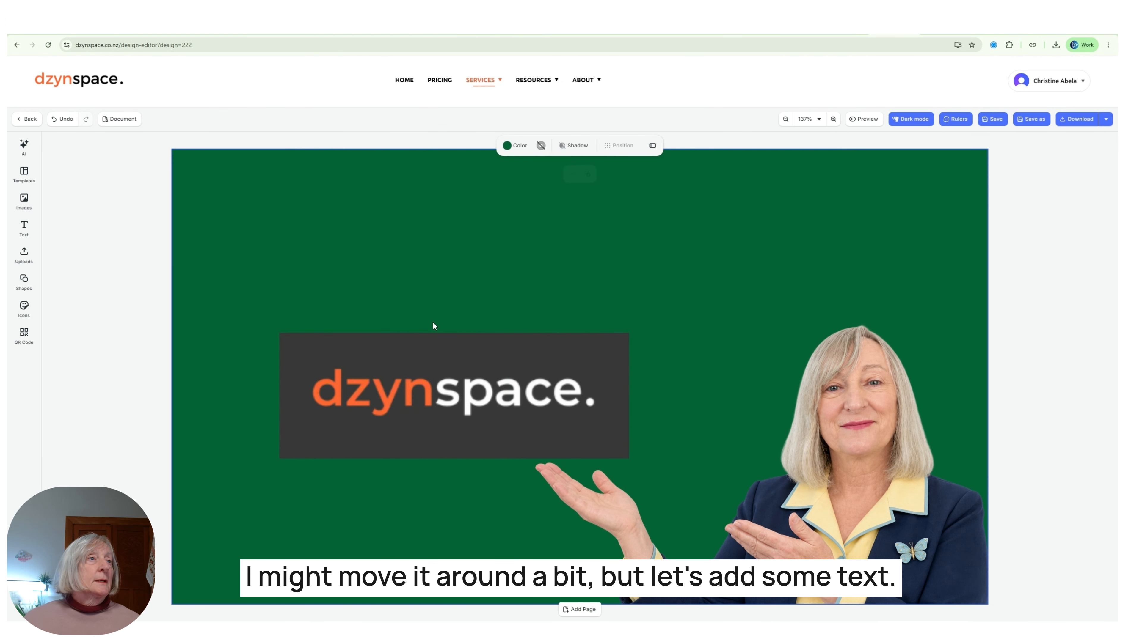
pyautogui.click(25, 228)
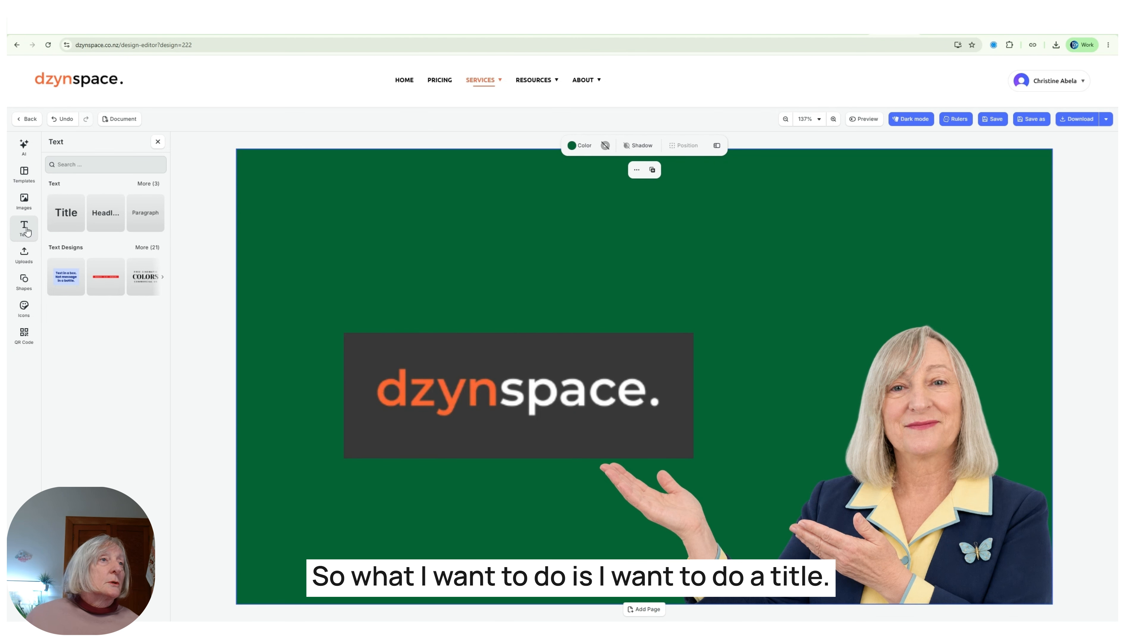
pyautogui.click(68, 215)
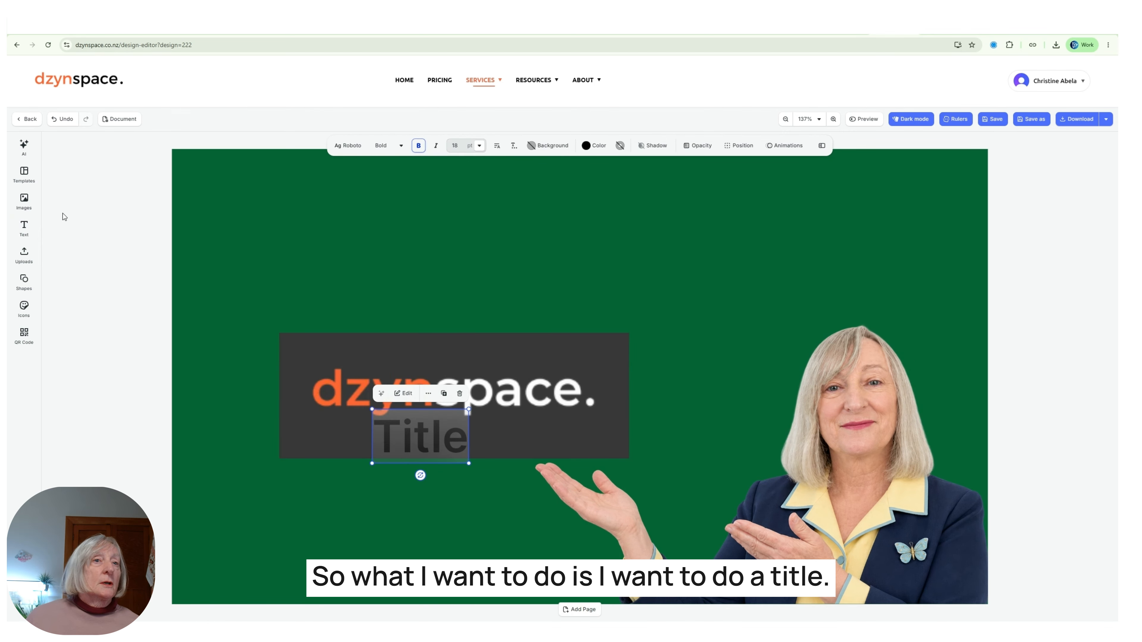
pyautogui.moveTo(408, 432); pyautogui.dragTo(339, 221)
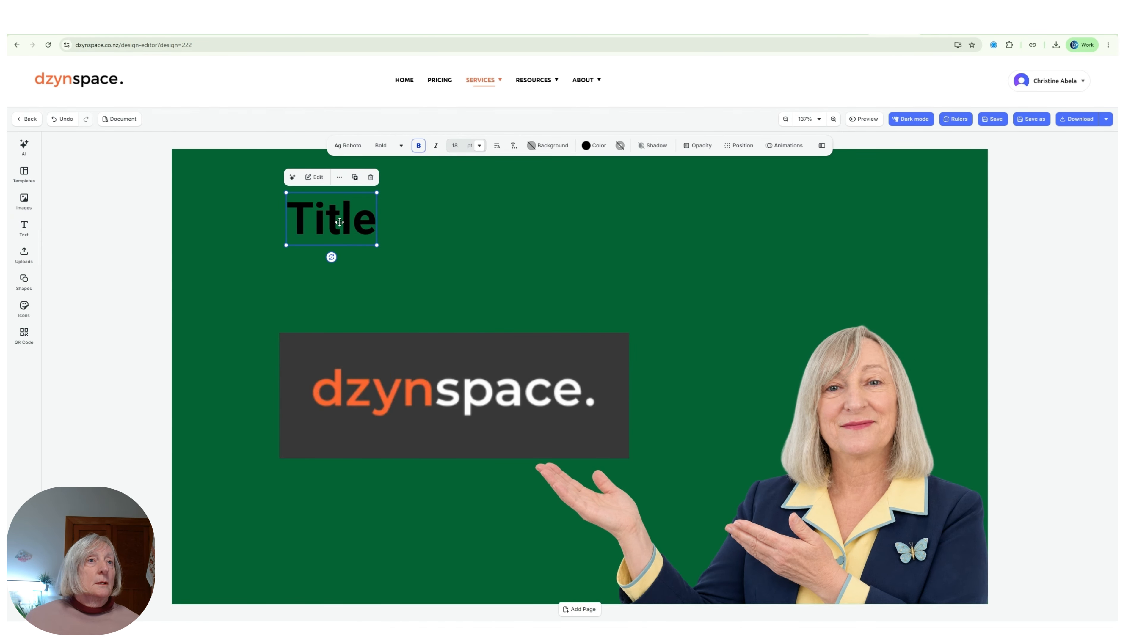
# Change the title to two lines, "NZ's Canva" / "Alternative?", and enlarge it.
pyautogui.doubleClick(339, 221)
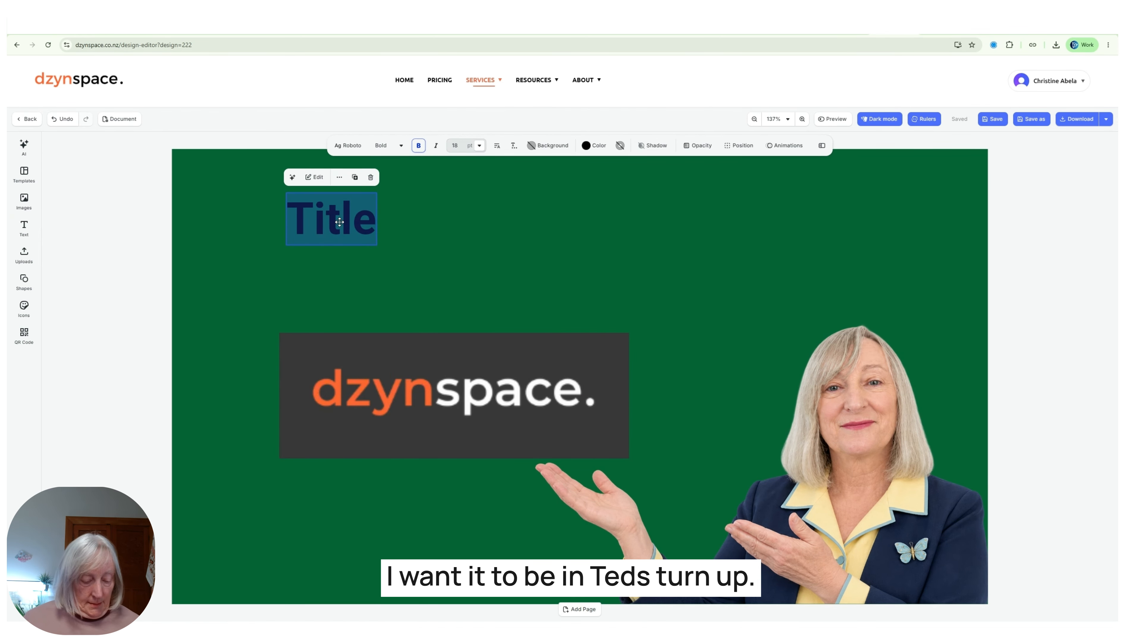
pyautogui.write("NZ's")
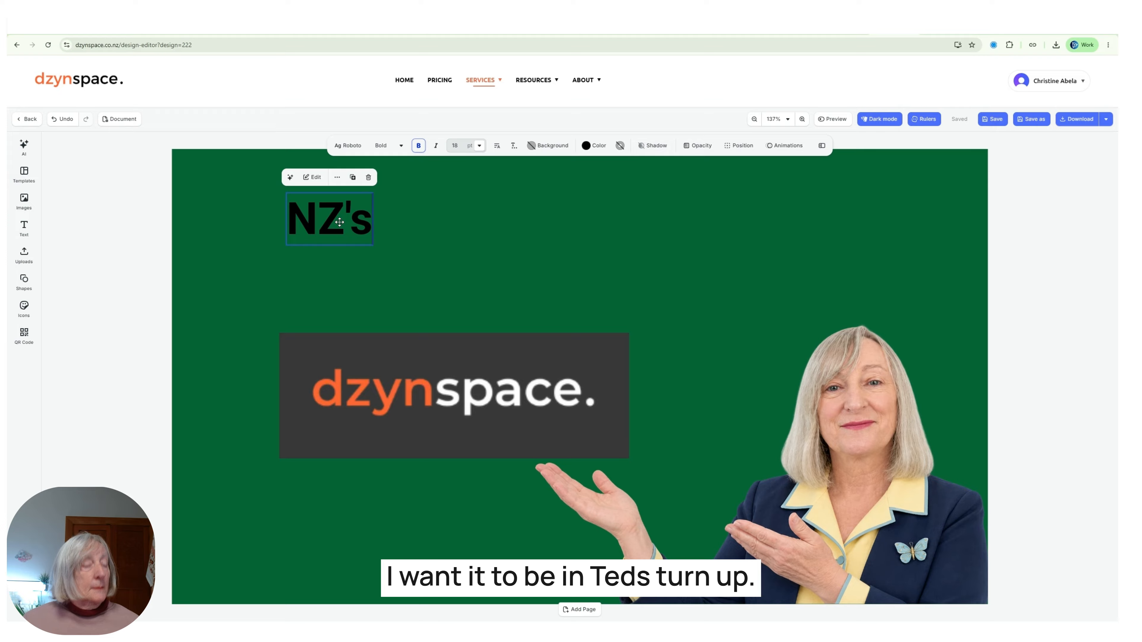
pyautogui.write(' Canva')
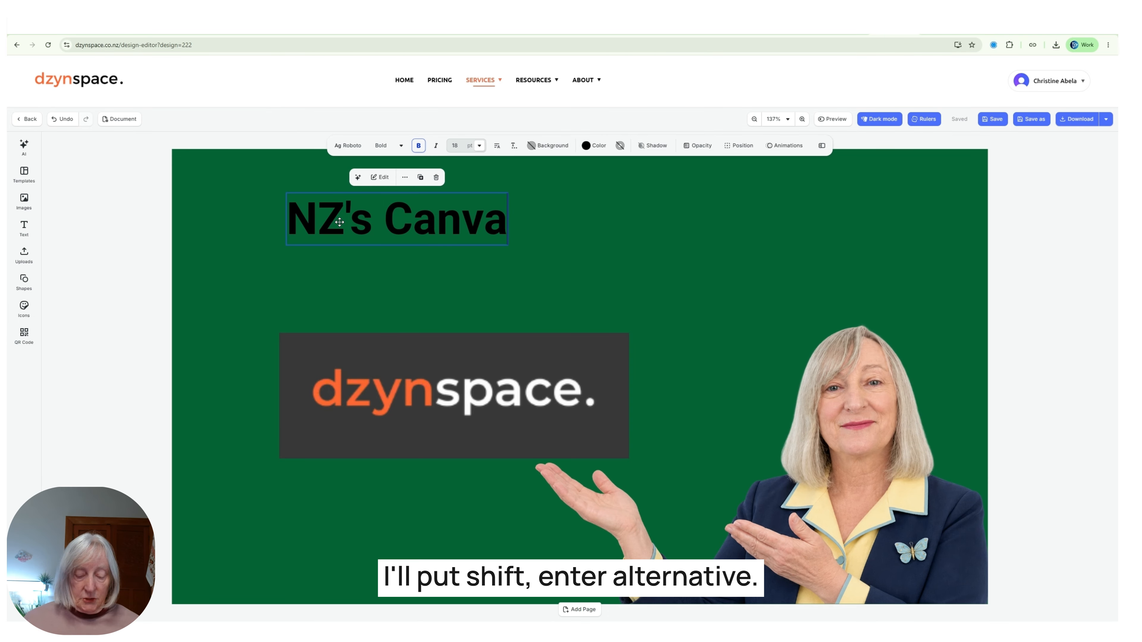
pyautogui.hotkey('shift', 'Return')
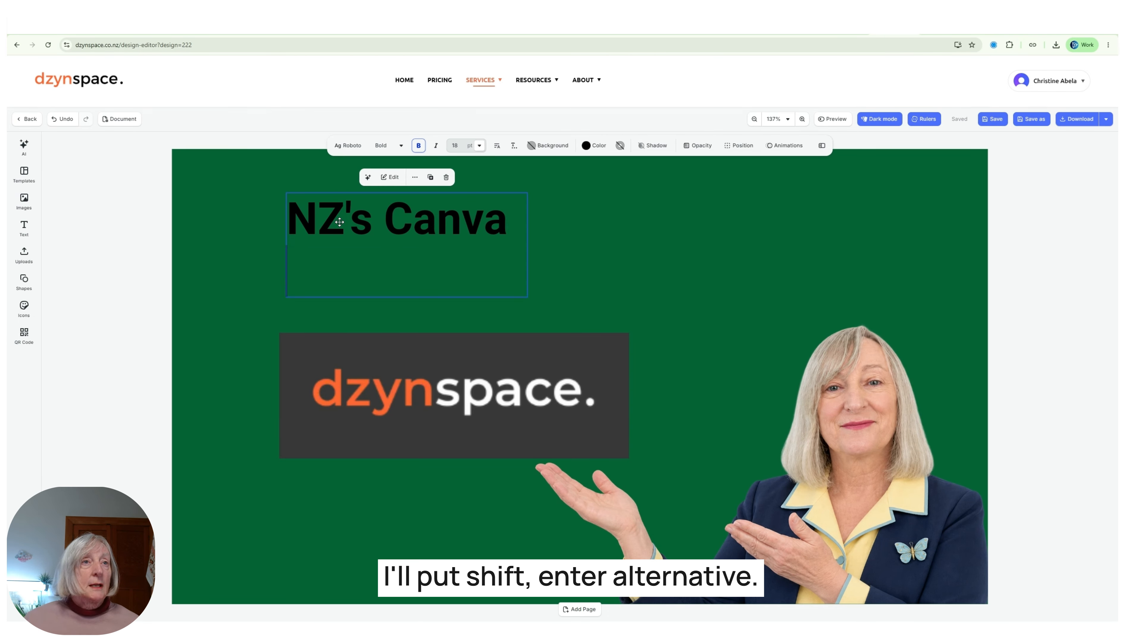
pyautogui.write('Alternat')
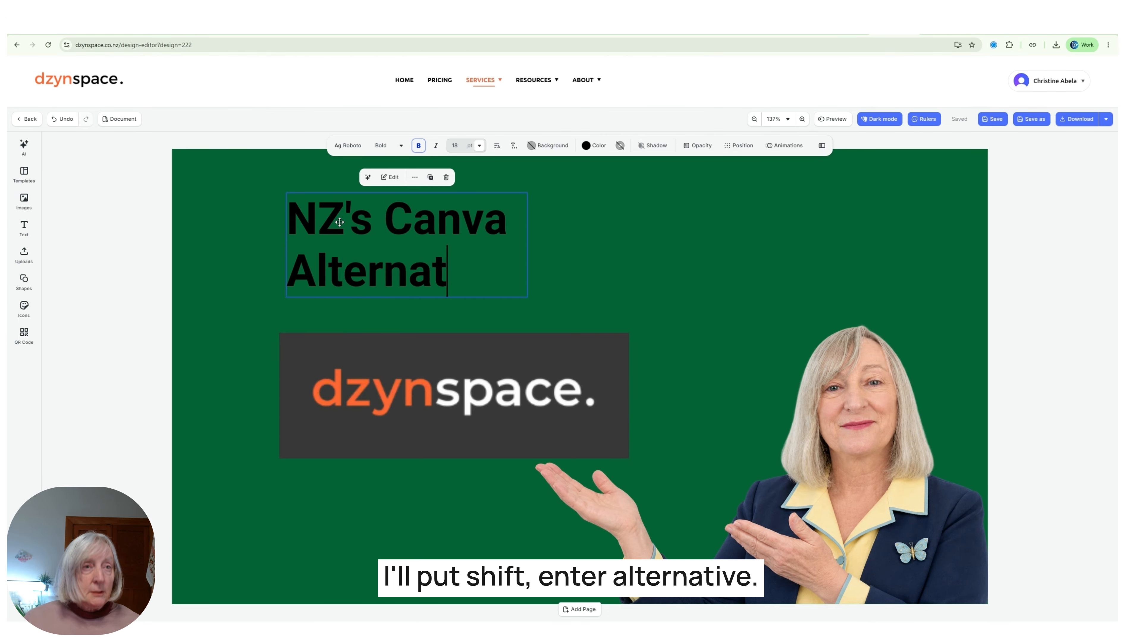
pyautogui.write('ive?')
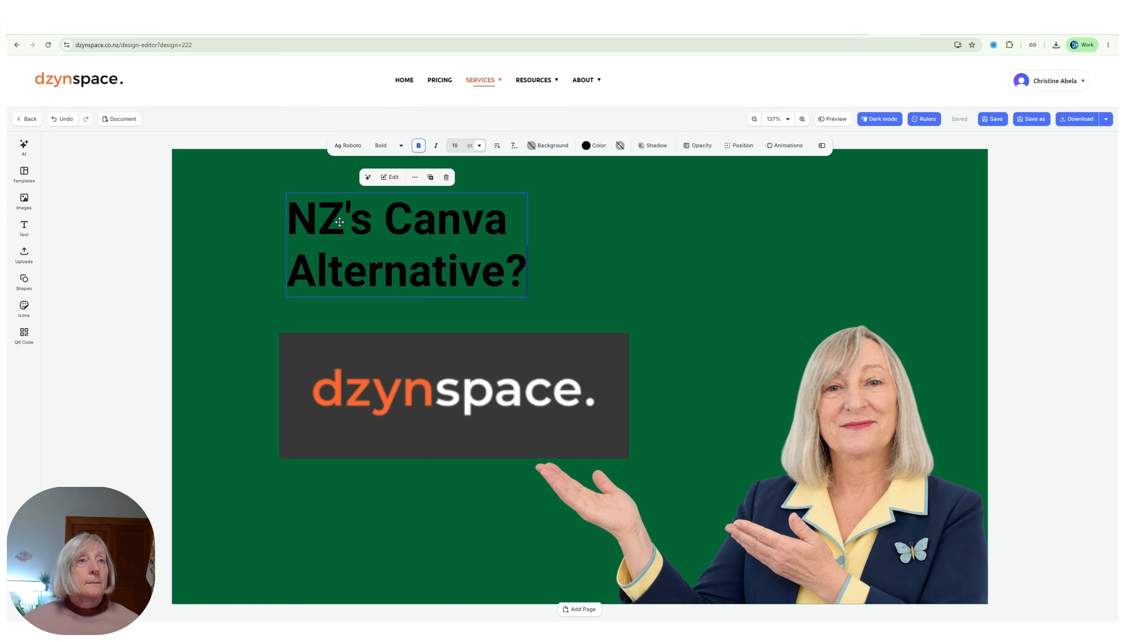
pyautogui.click(574, 223)
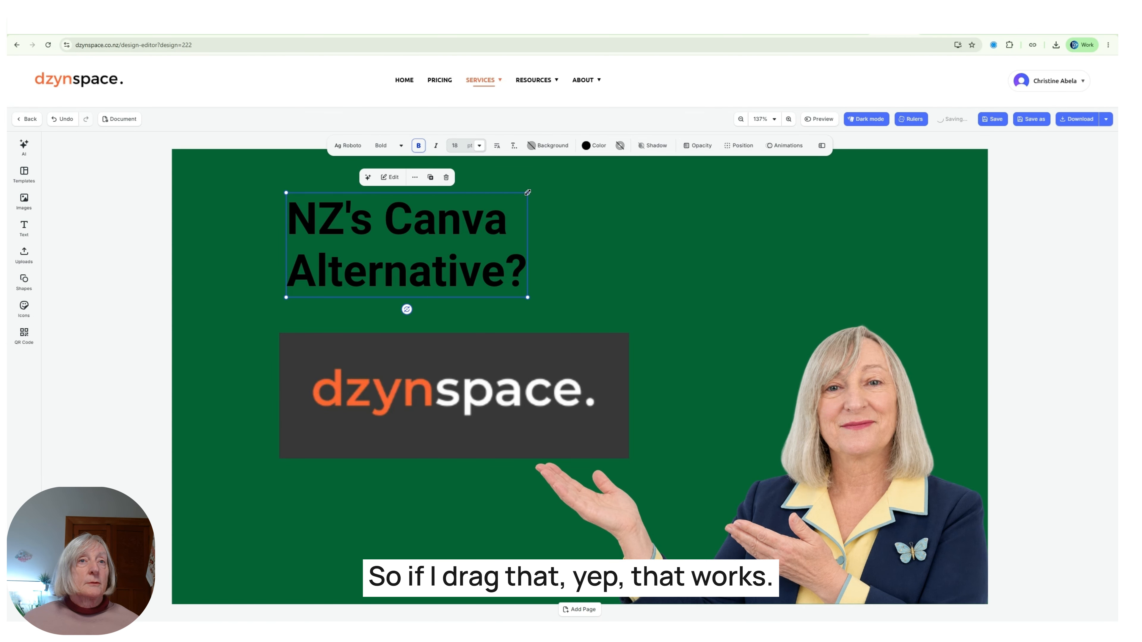
pyautogui.moveTo(527, 192); pyautogui.dragTo(597, 163)
pyautogui.moveTo(498, 229); pyautogui.dragTo(484, 238)
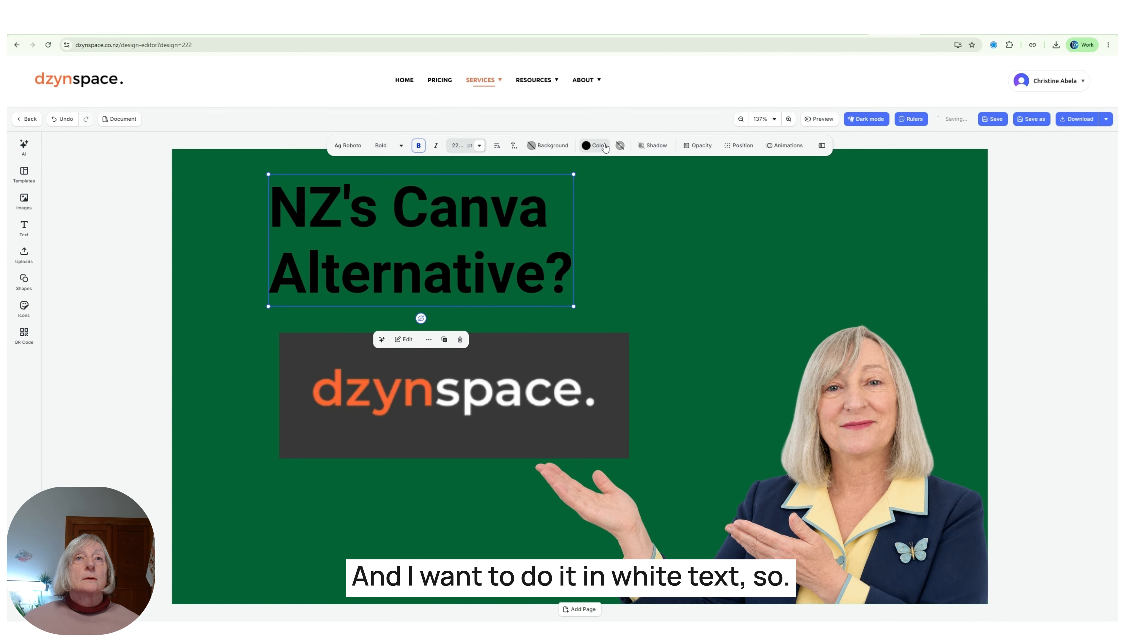
# Make the title text white and give it a drop shadow.
pyautogui.click(593, 146)
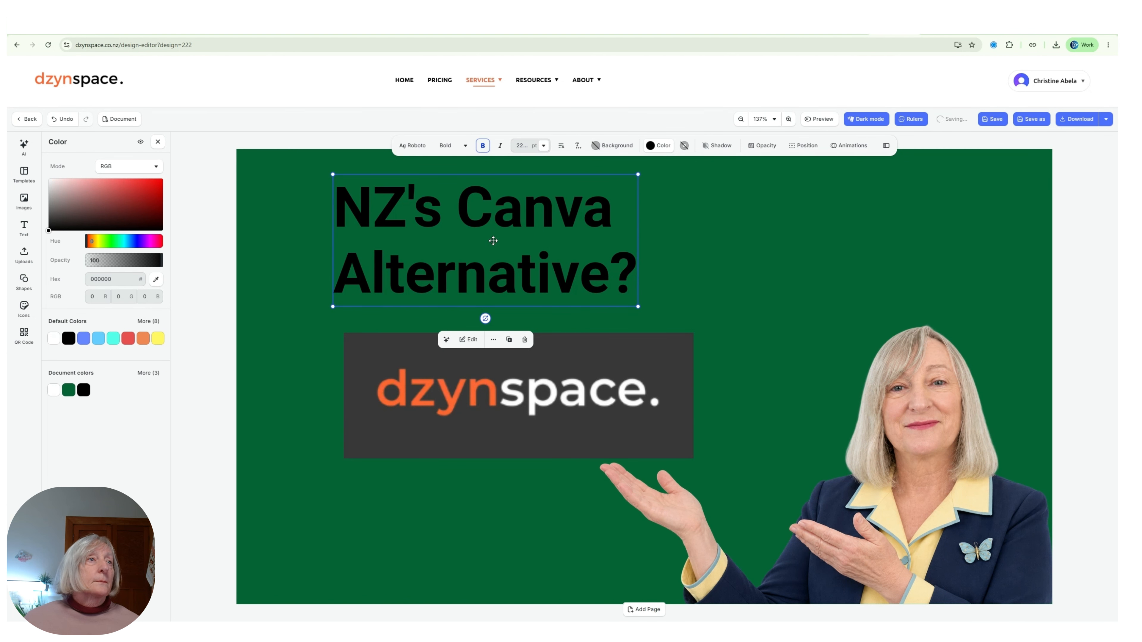
pyautogui.click(54, 338)
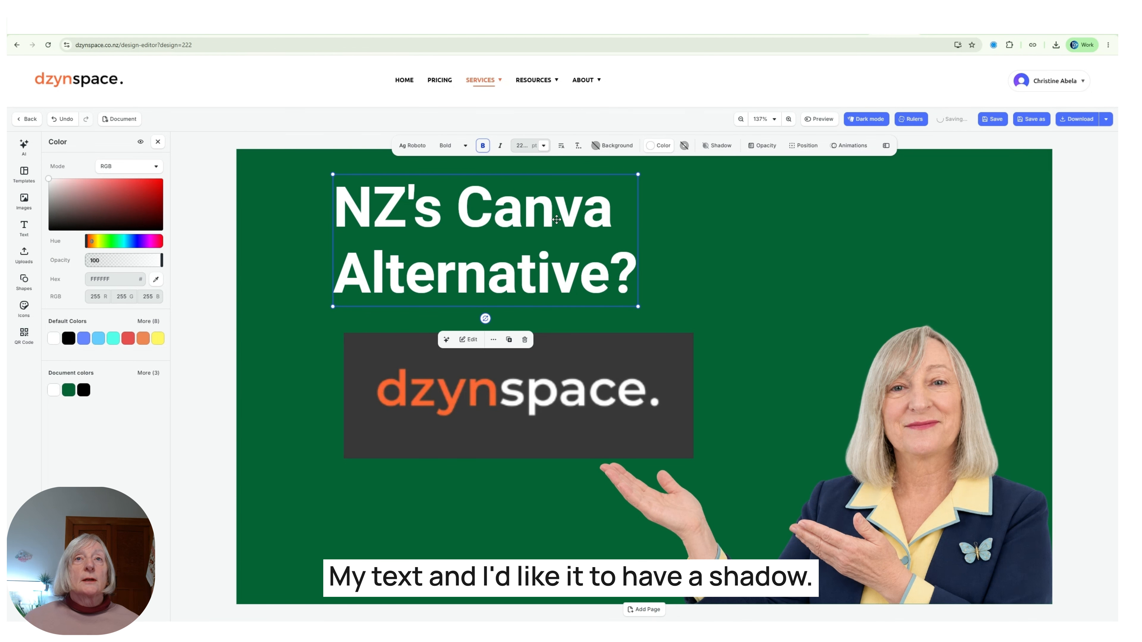
pyautogui.click(722, 147)
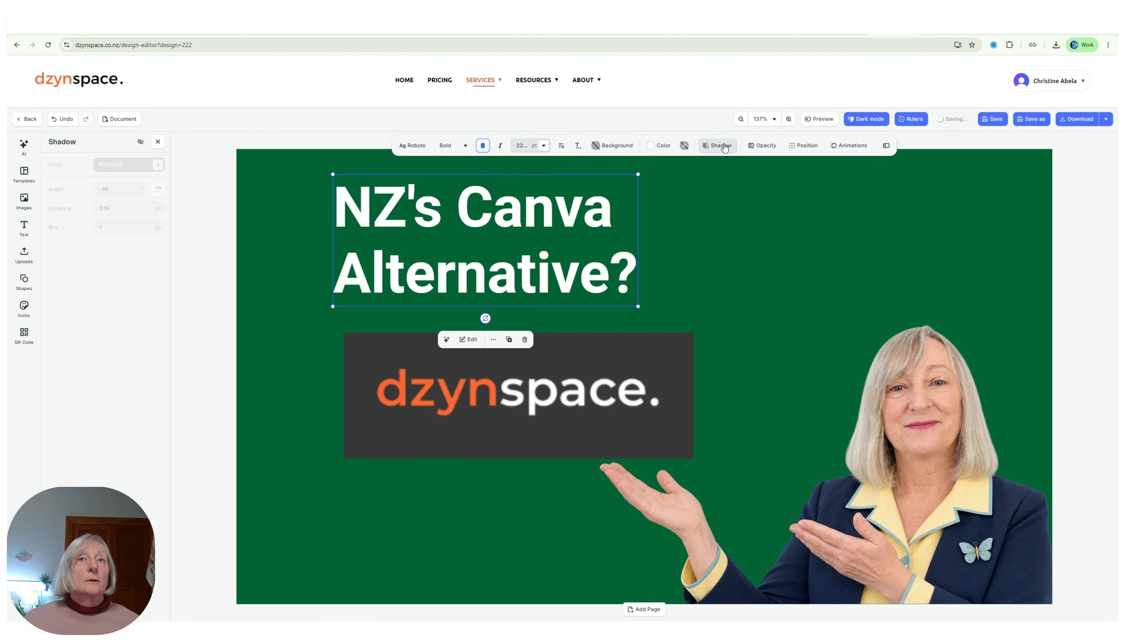
pyautogui.click(141, 143)
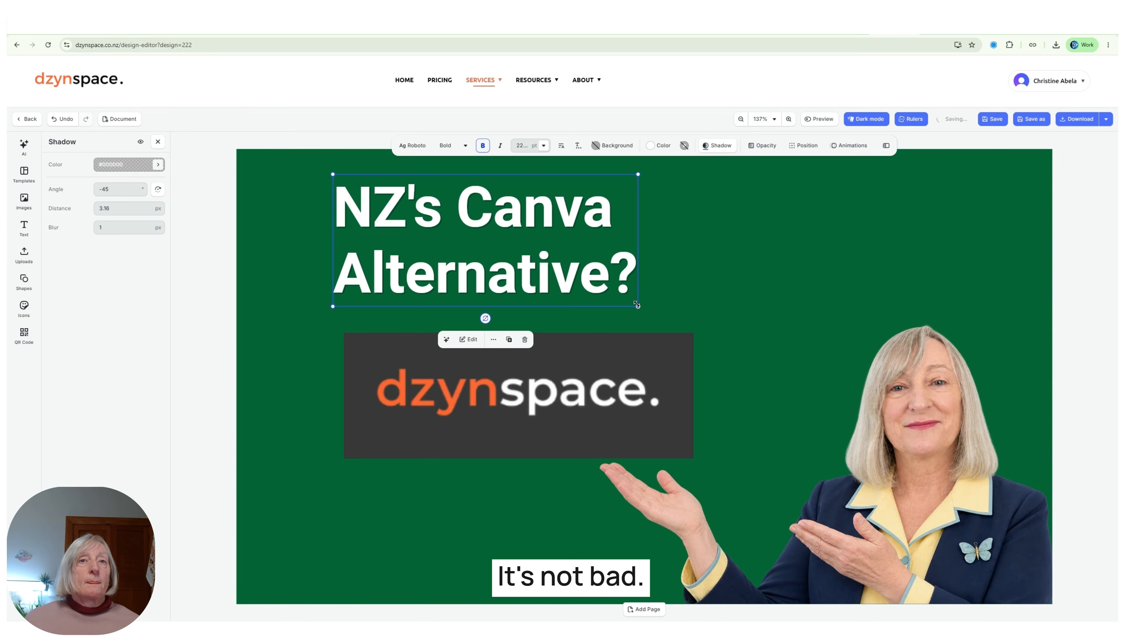
# Enlarge the title slightly and nudge the dzynspace logo left beneath it.
pyautogui.moveTo(636, 305); pyautogui.dragTo(684, 327)
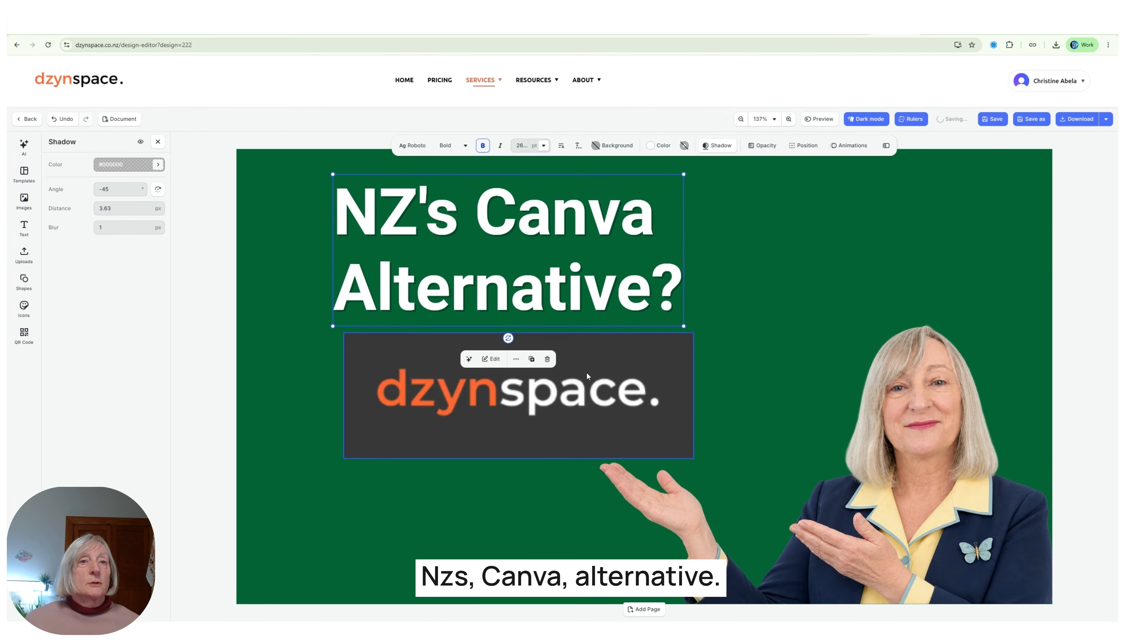
pyautogui.click(754, 292)
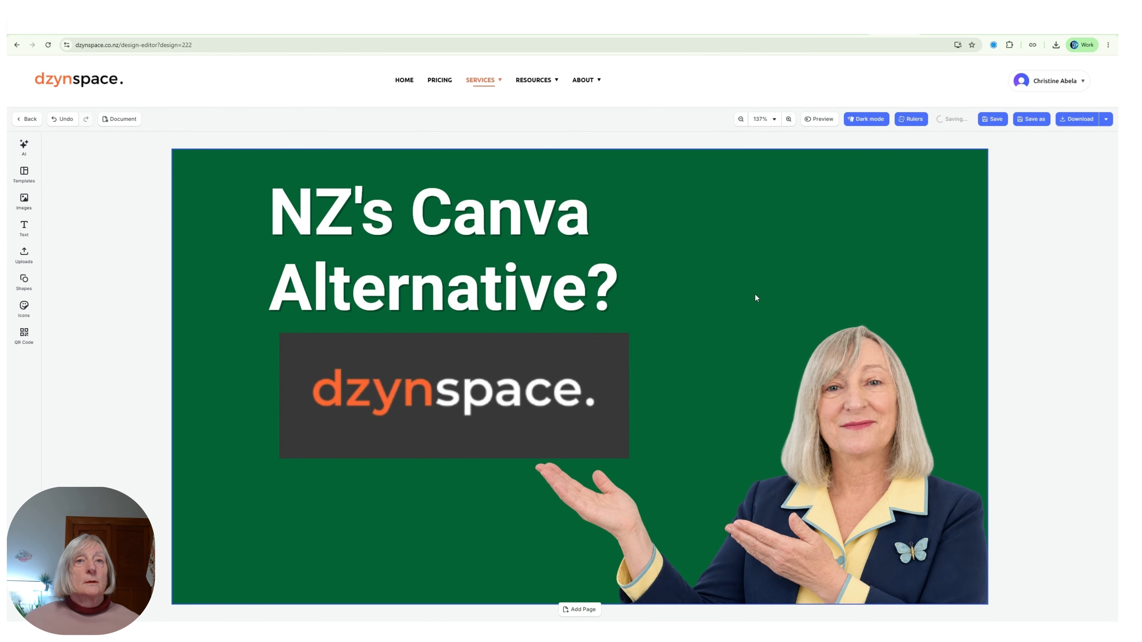
pyautogui.moveTo(424, 383); pyautogui.dragTo(412, 382)
pyautogui.click(698, 305)
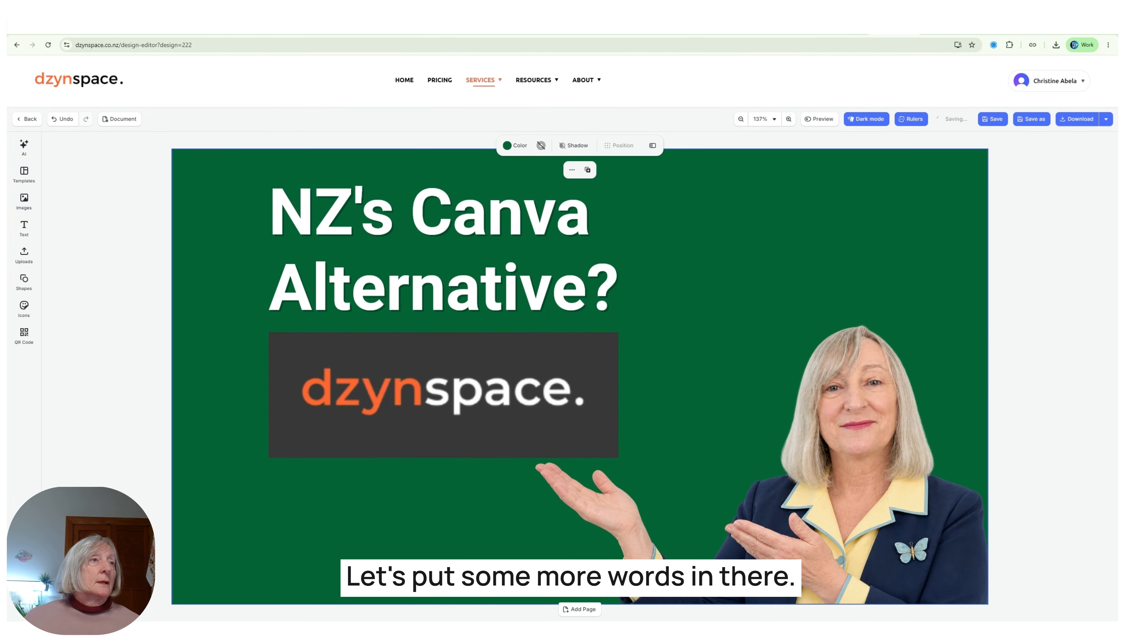
# Add a headline reading "First Look" beside "Alternative?".
pyautogui.click(29, 230)
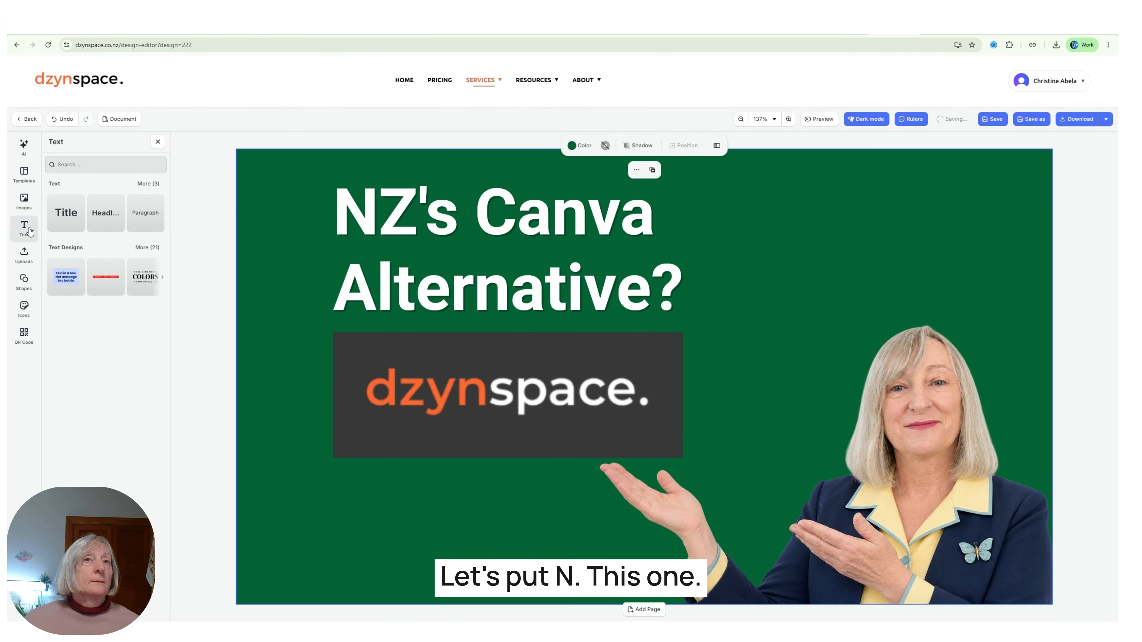
pyautogui.click(106, 213)
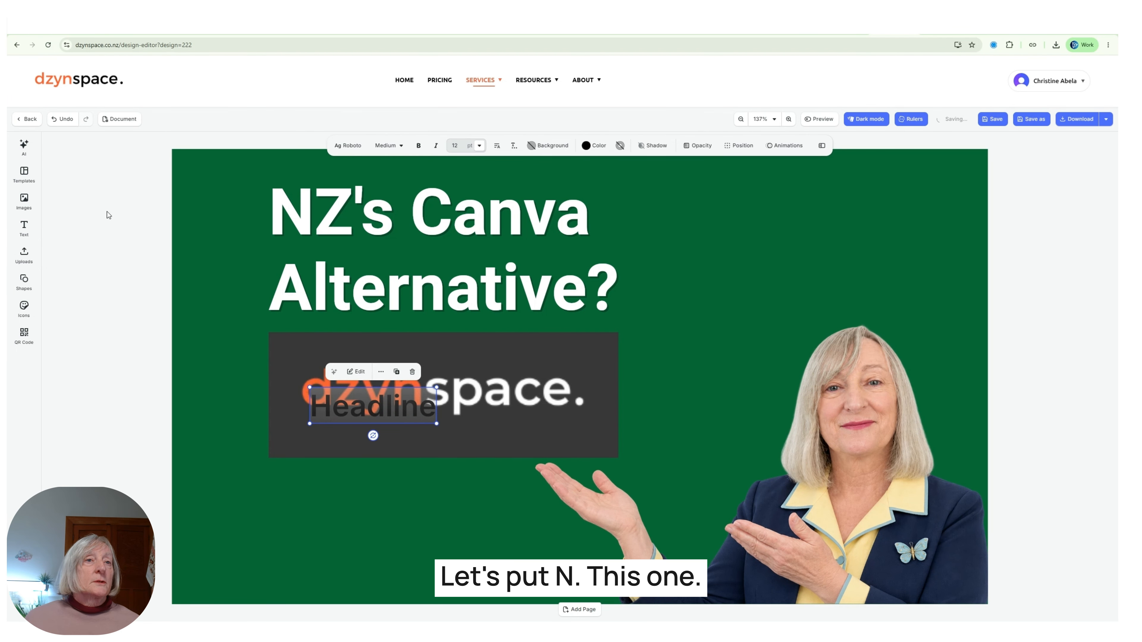
pyautogui.moveTo(359, 395); pyautogui.dragTo(735, 296)
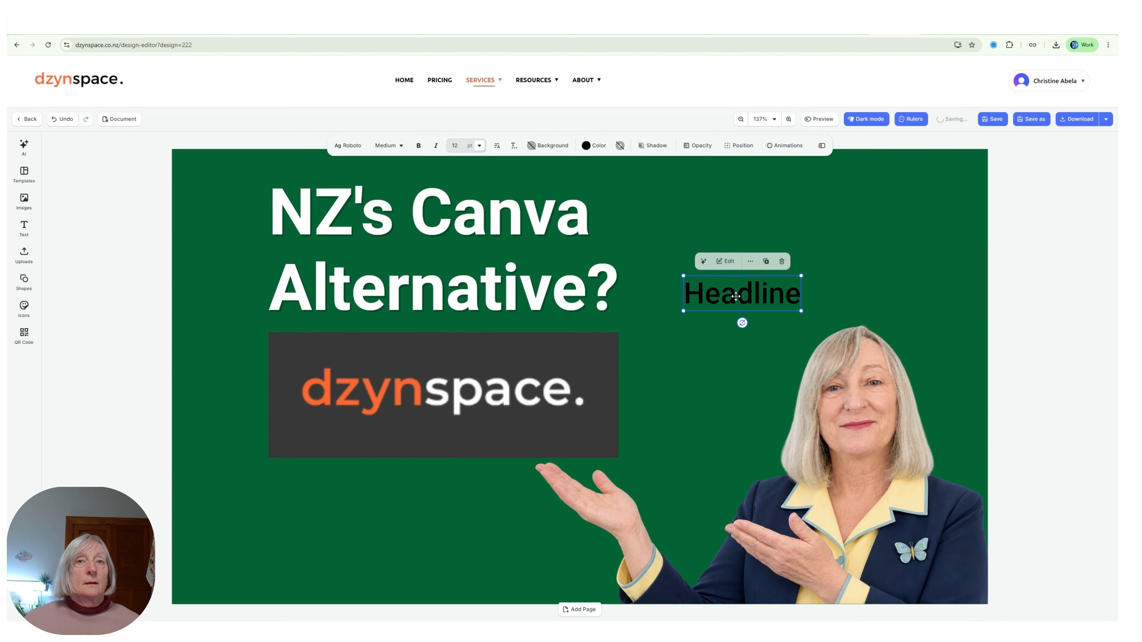
pyautogui.doubleClick(735, 295)
pyautogui.write('F')
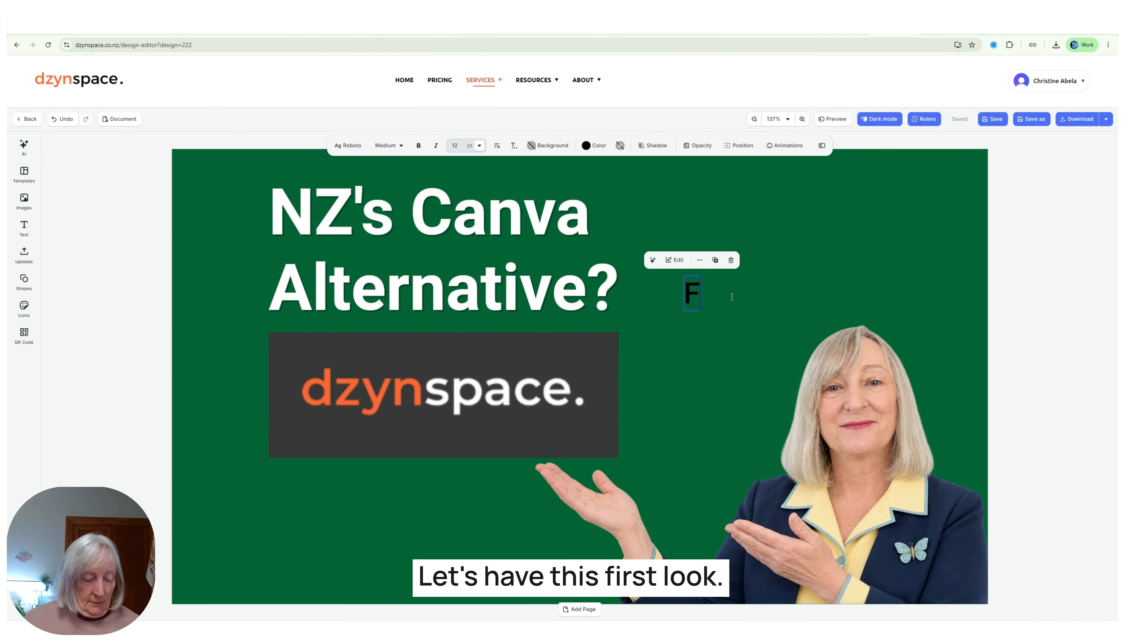
pyautogui.write('irst Look')
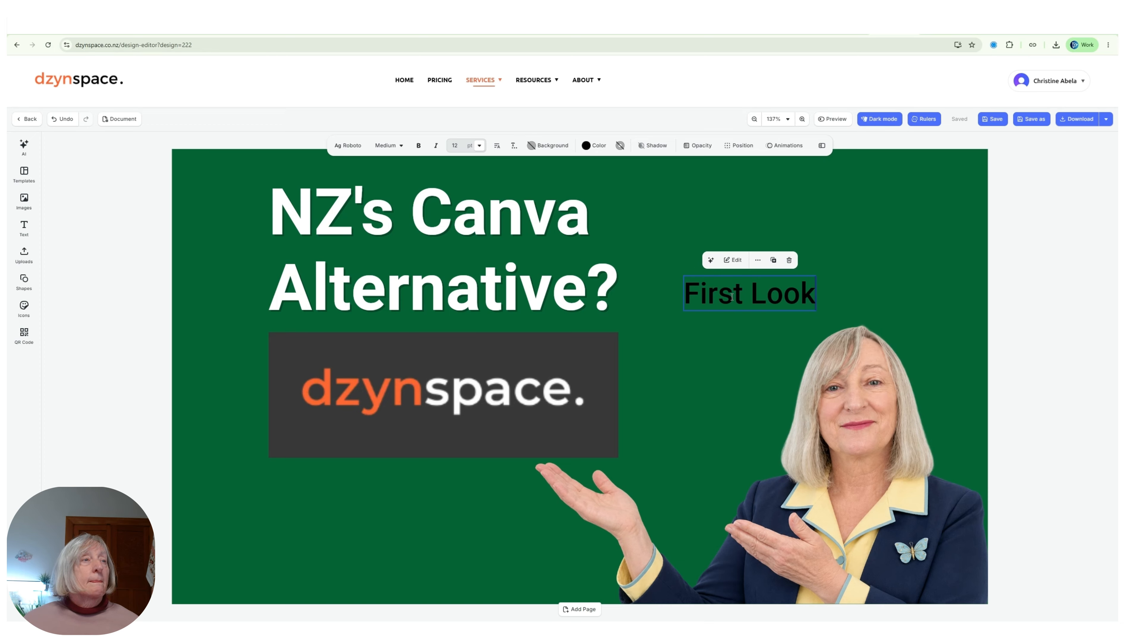
# Colour "First Look" white, enlarge it and tilt it about 13° counter-clockwise.
pyautogui.click(732, 296)
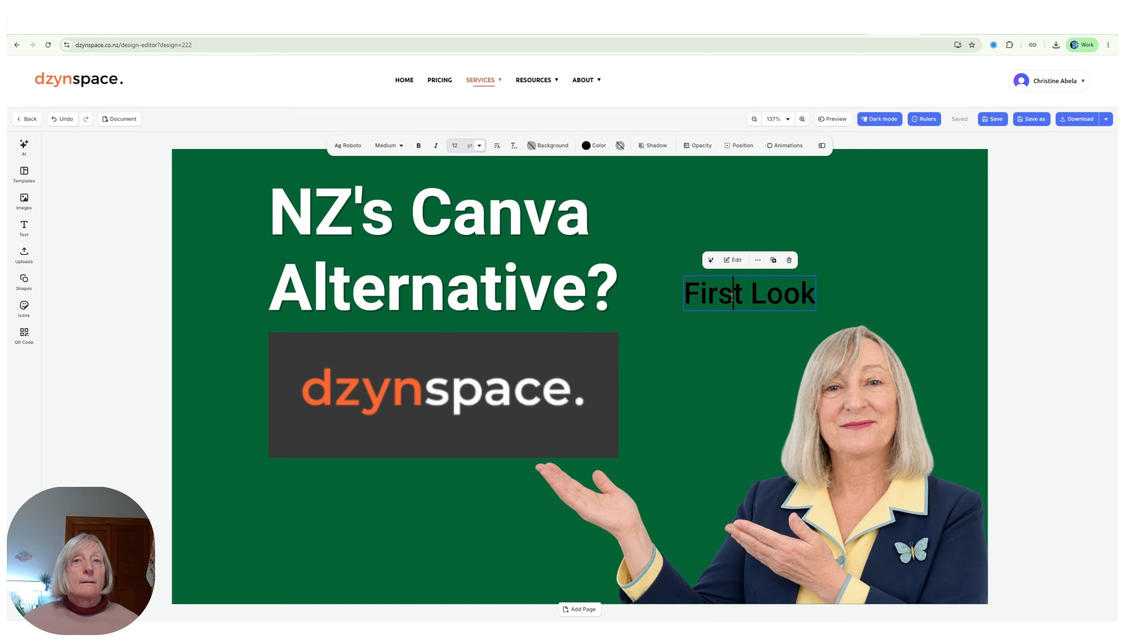
pyautogui.tripleClick(732, 297)
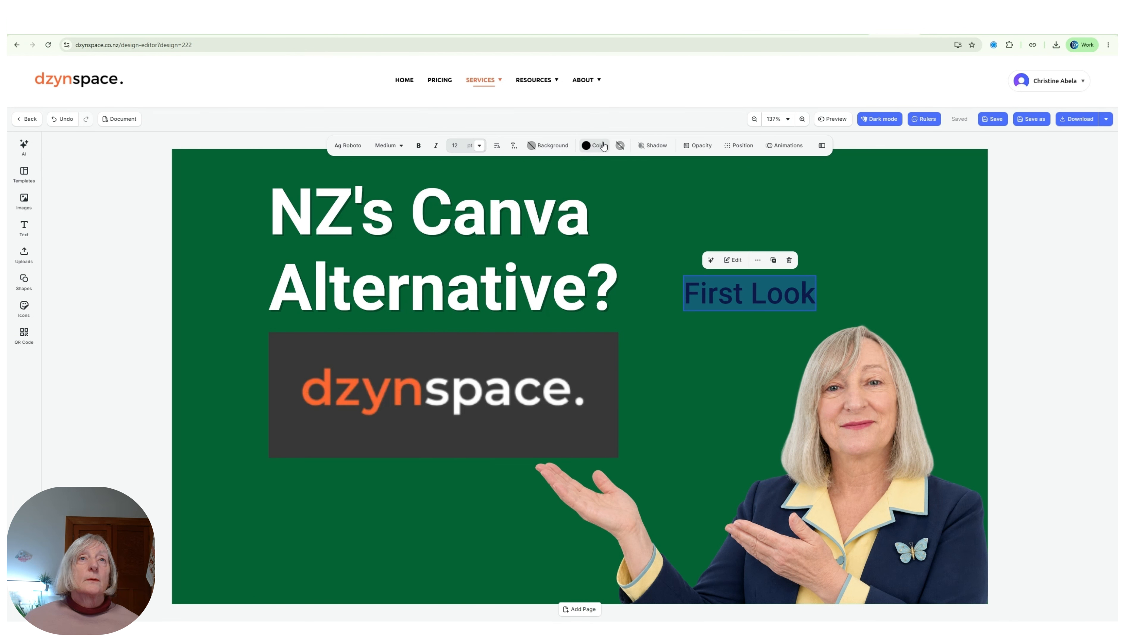
pyautogui.click(594, 145)
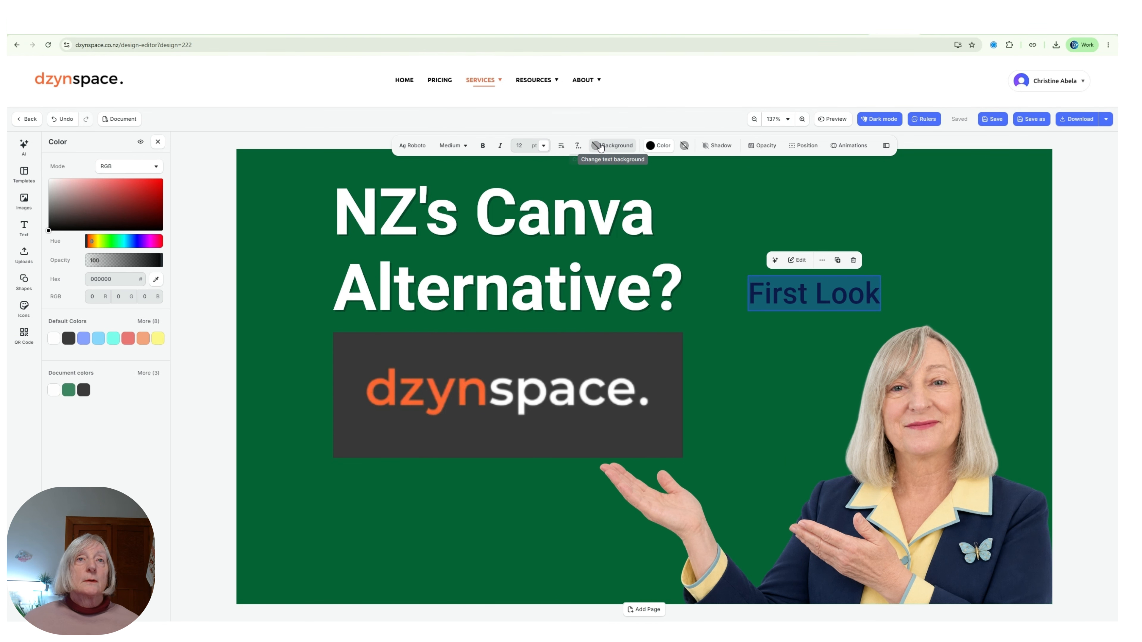
pyautogui.click(52, 340)
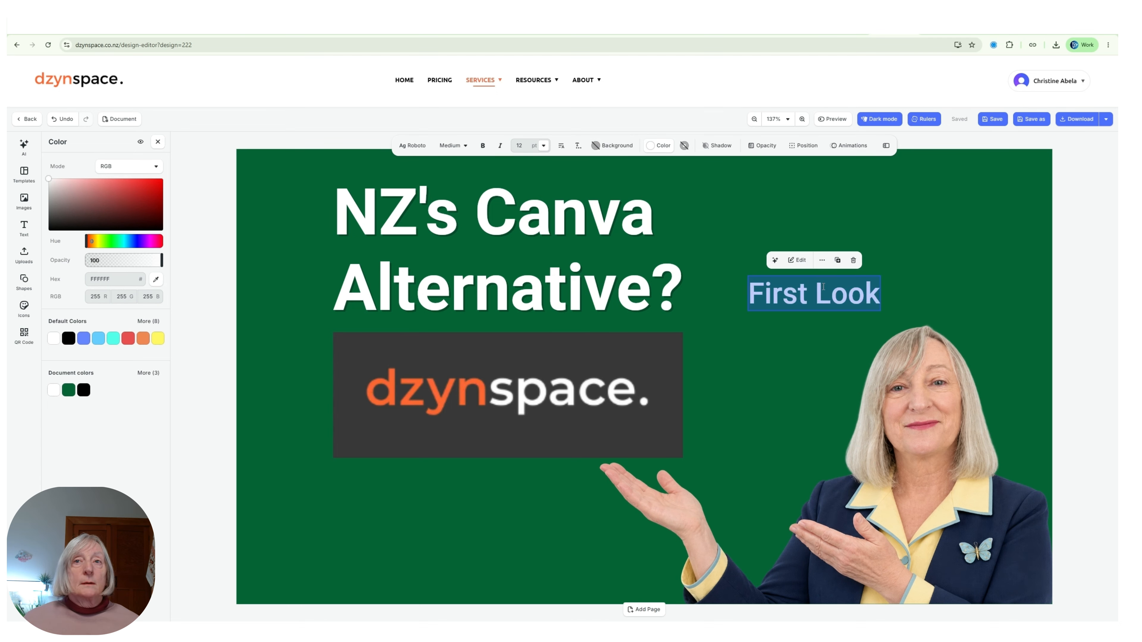
pyautogui.click(815, 295)
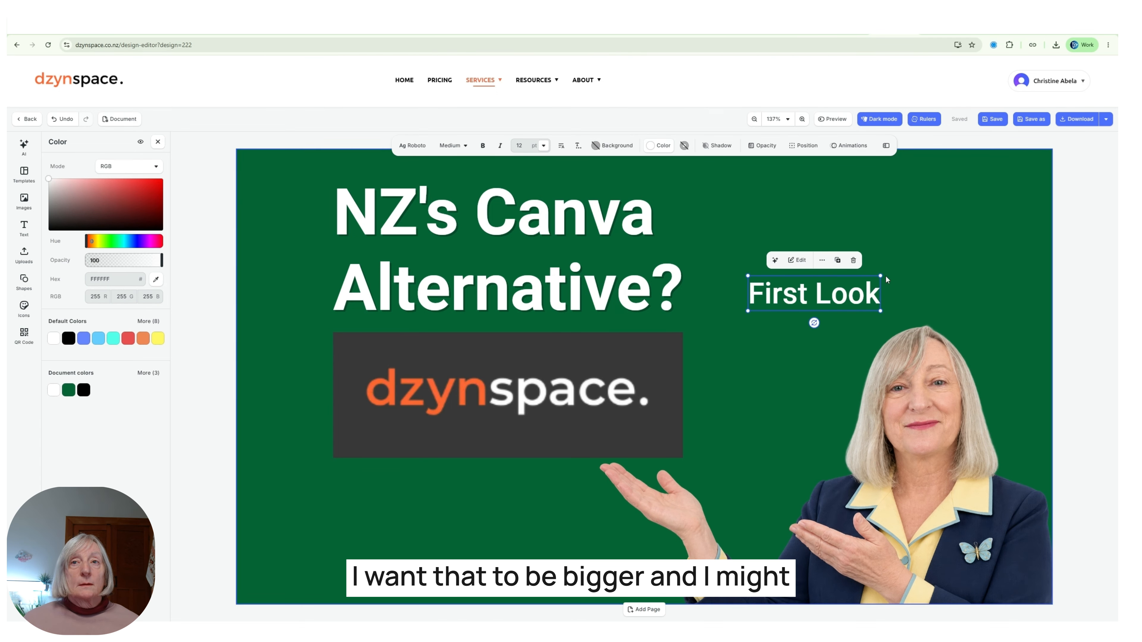
pyautogui.moveTo(880, 275); pyautogui.dragTo(976, 250)
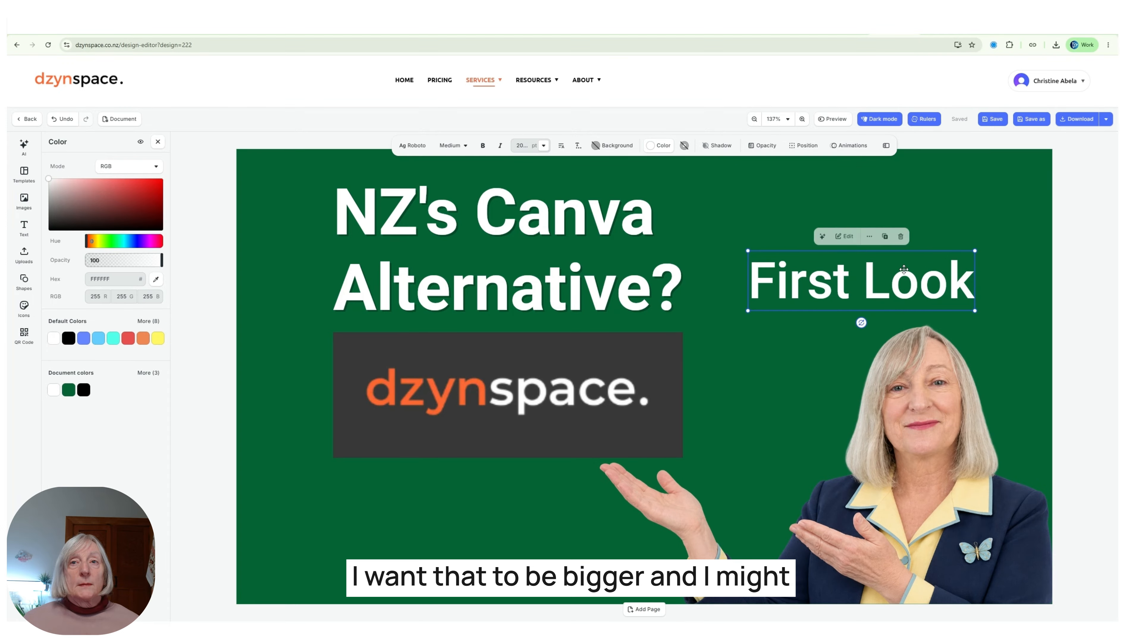
pyautogui.moveTo(861, 323); pyautogui.dragTo(871, 322)
pyautogui.moveTo(880, 281); pyautogui.dragTo(819, 297)
# Shift the dzynspace logo and the title down and to the left.
pyautogui.moveTo(468, 396); pyautogui.dragTo(413, 423)
pyautogui.moveTo(433, 287); pyautogui.dragTo(392, 300)
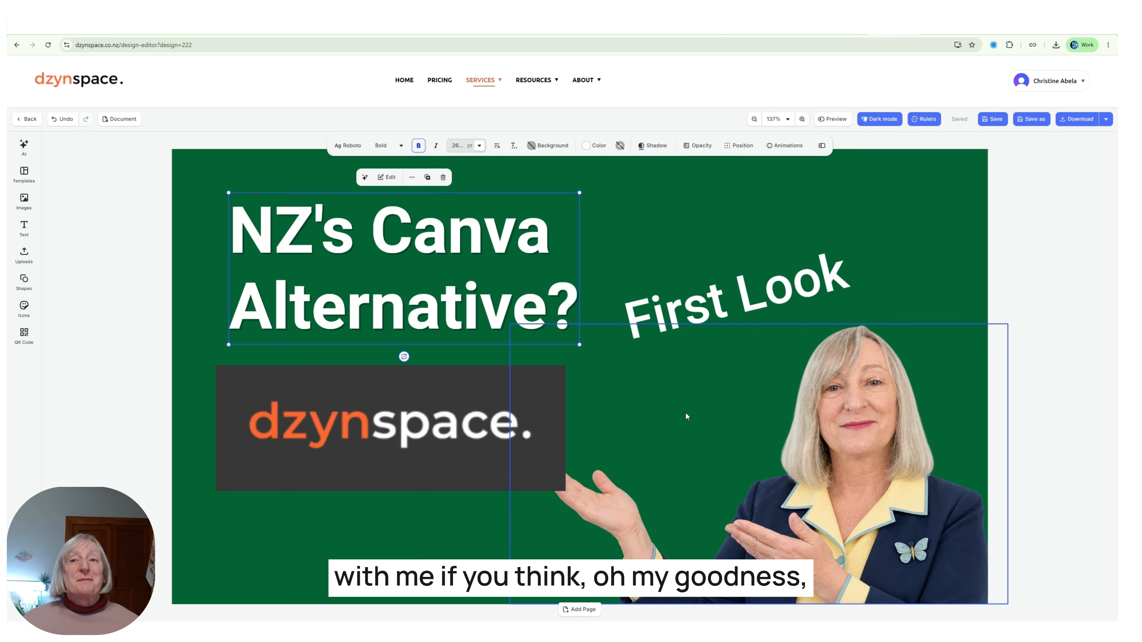
pyautogui.click(672, 227)
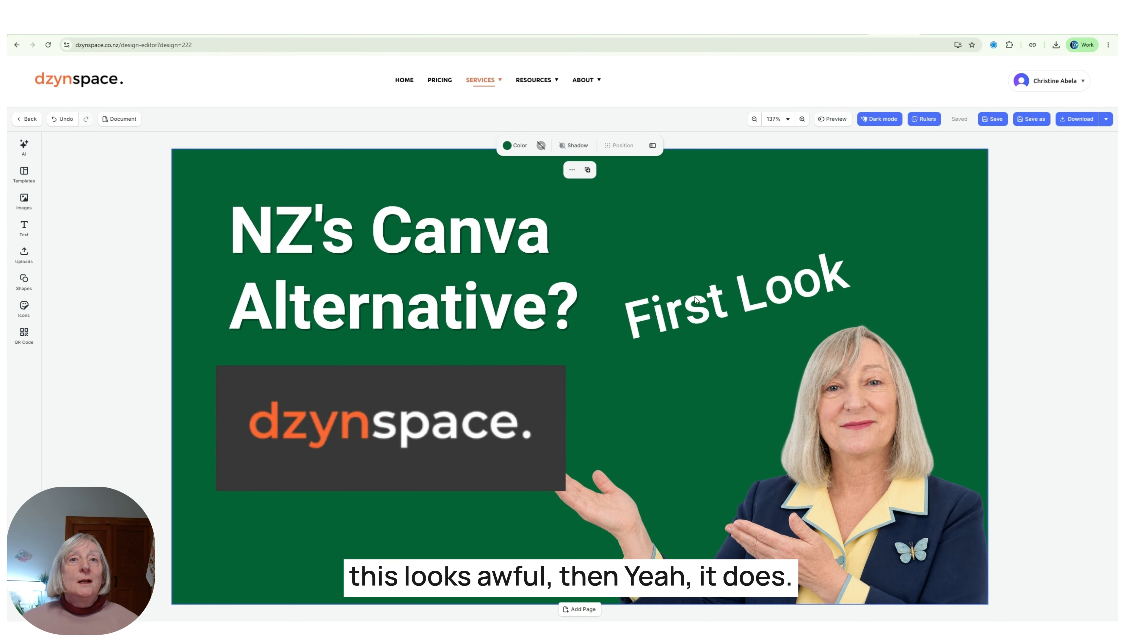
pyautogui.click(698, 317)
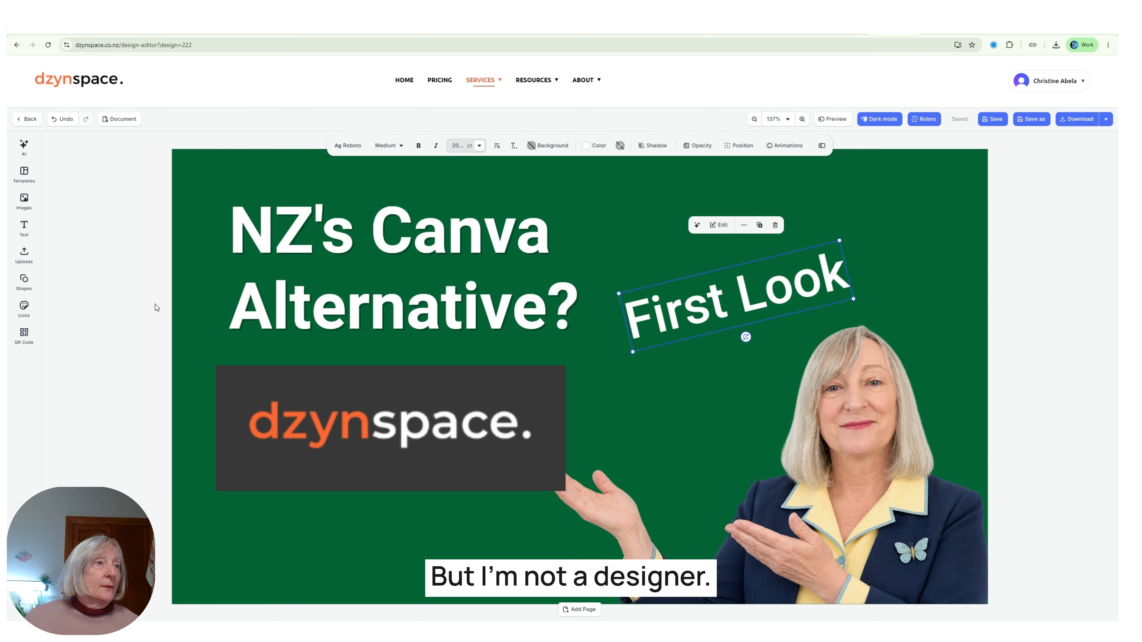
# Add a black square beside the title, shorten it, and send it behind the First Look text.
pyautogui.click(24, 280)
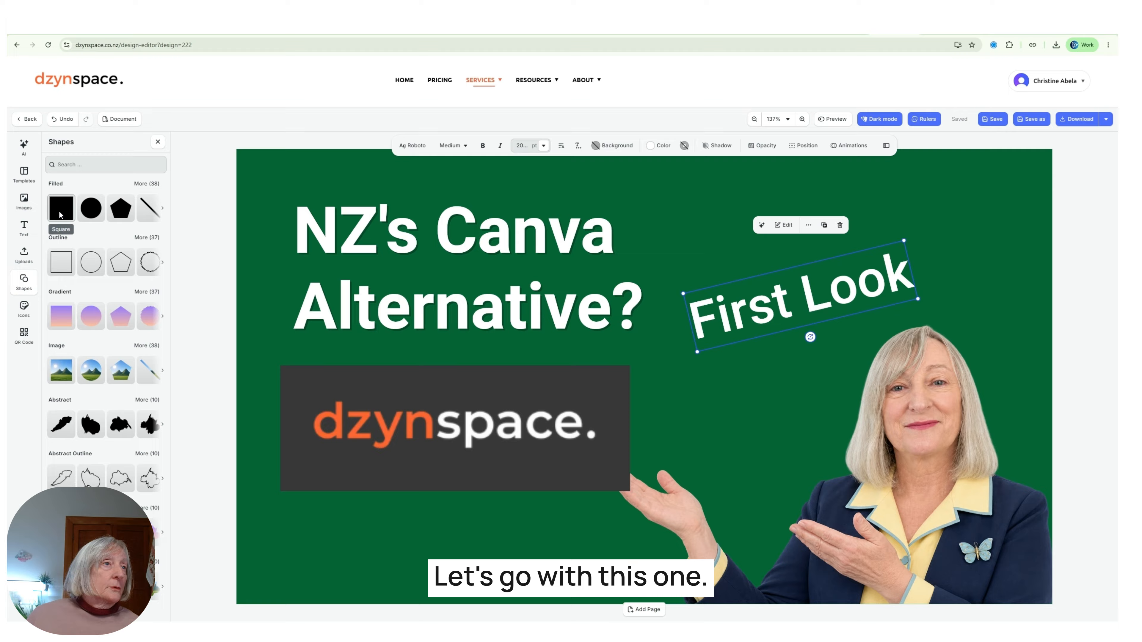
pyautogui.click(61, 208)
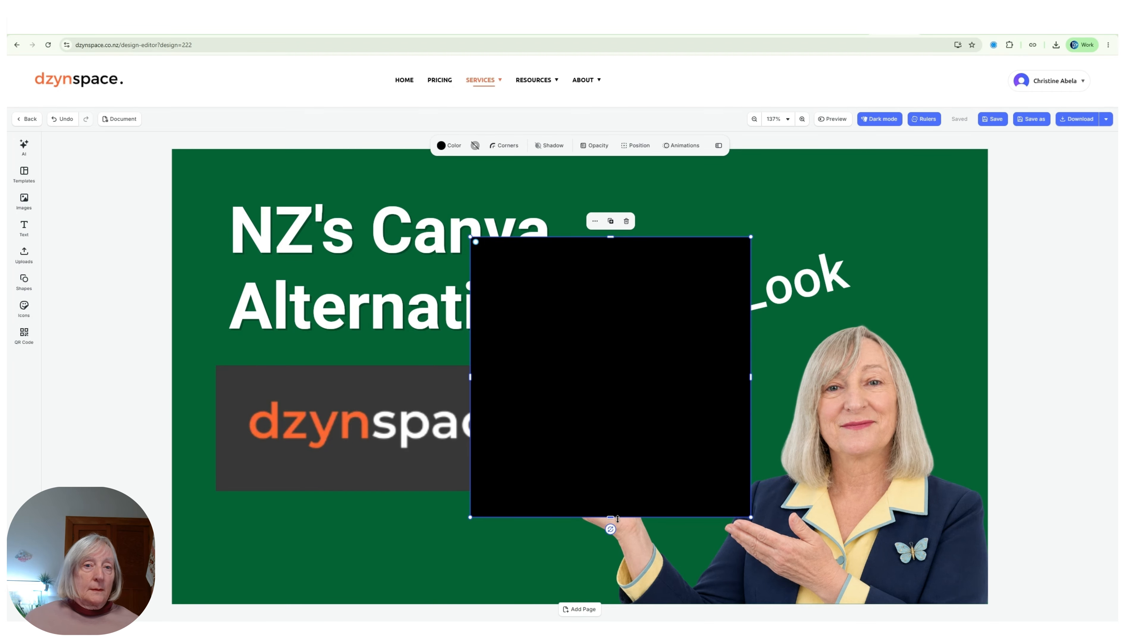
pyautogui.moveTo(609, 515); pyautogui.dragTo(756, 328)
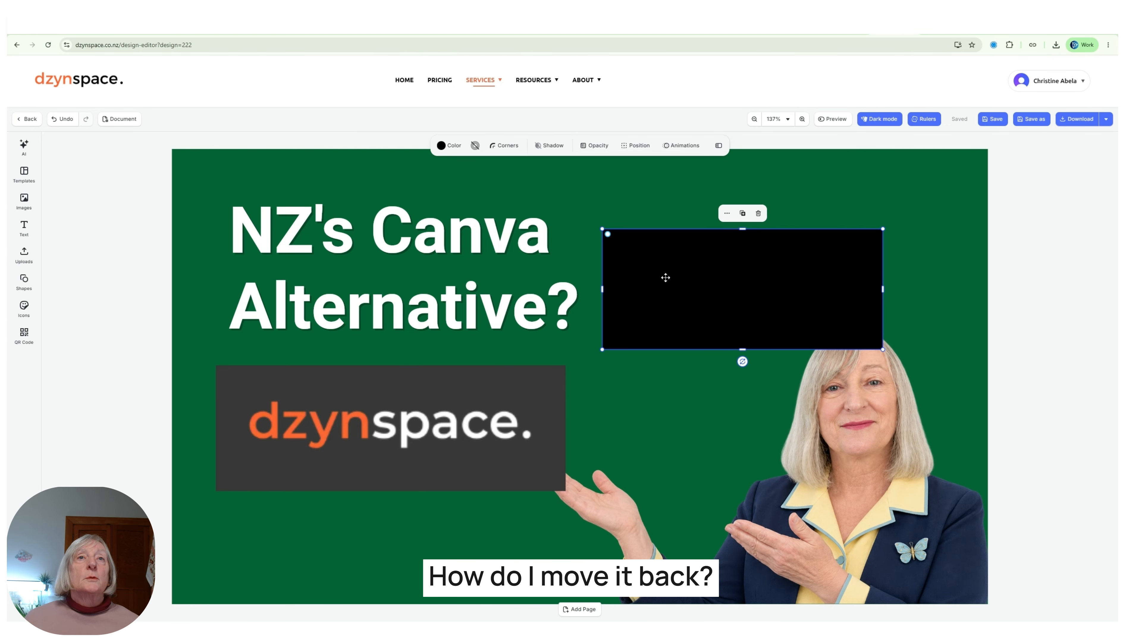
pyautogui.click(635, 145)
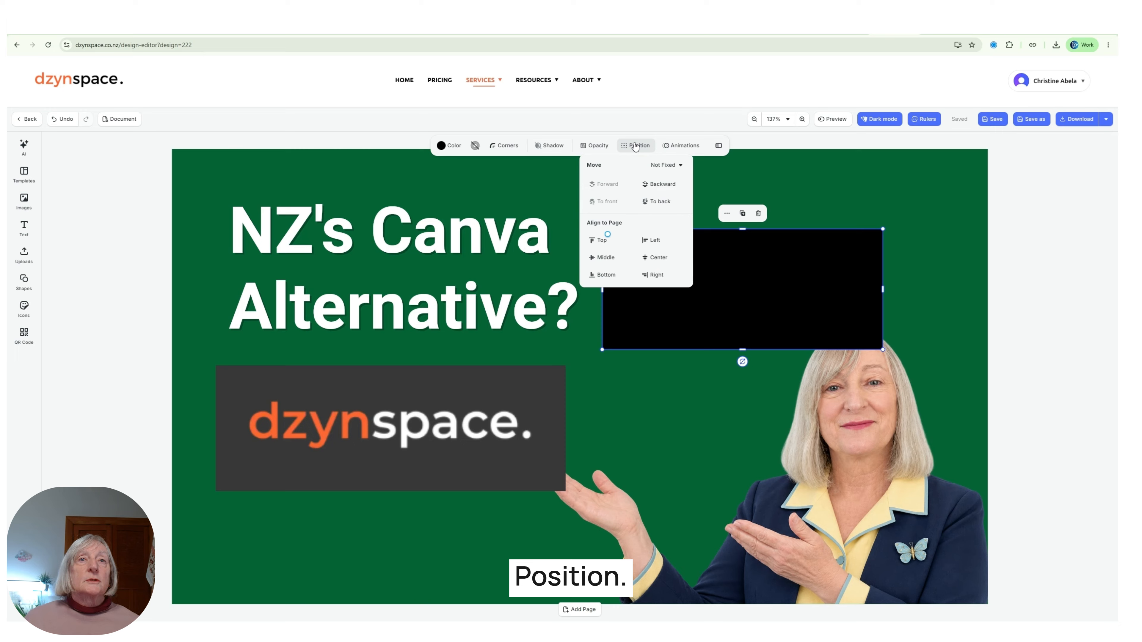
pyautogui.click(664, 185)
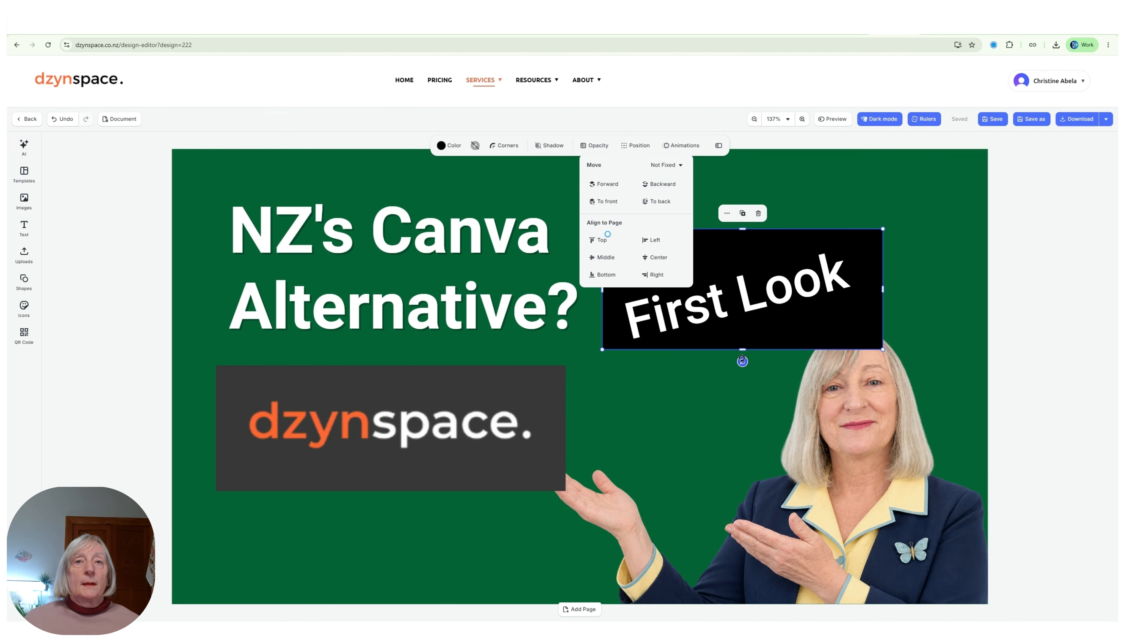
# Tilt the black box counter-clockwise and shrink it from the corner, top and bottom to hug the words.
pyautogui.moveTo(742, 362); pyautogui.dragTo(759, 358)
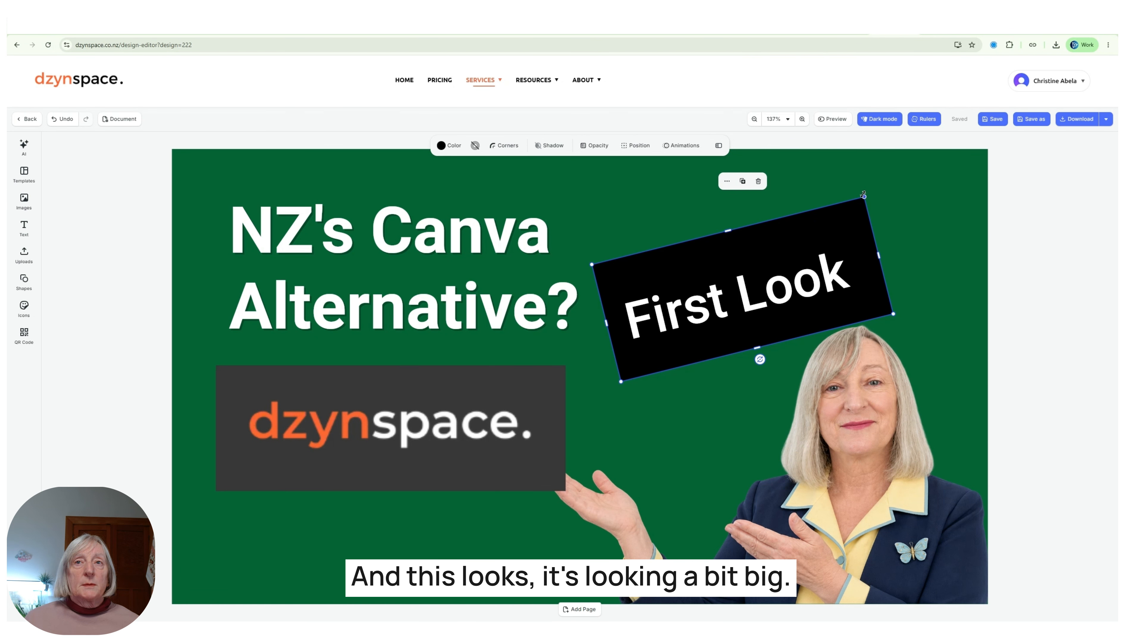
pyautogui.moveTo(864, 197); pyautogui.dragTo(835, 219)
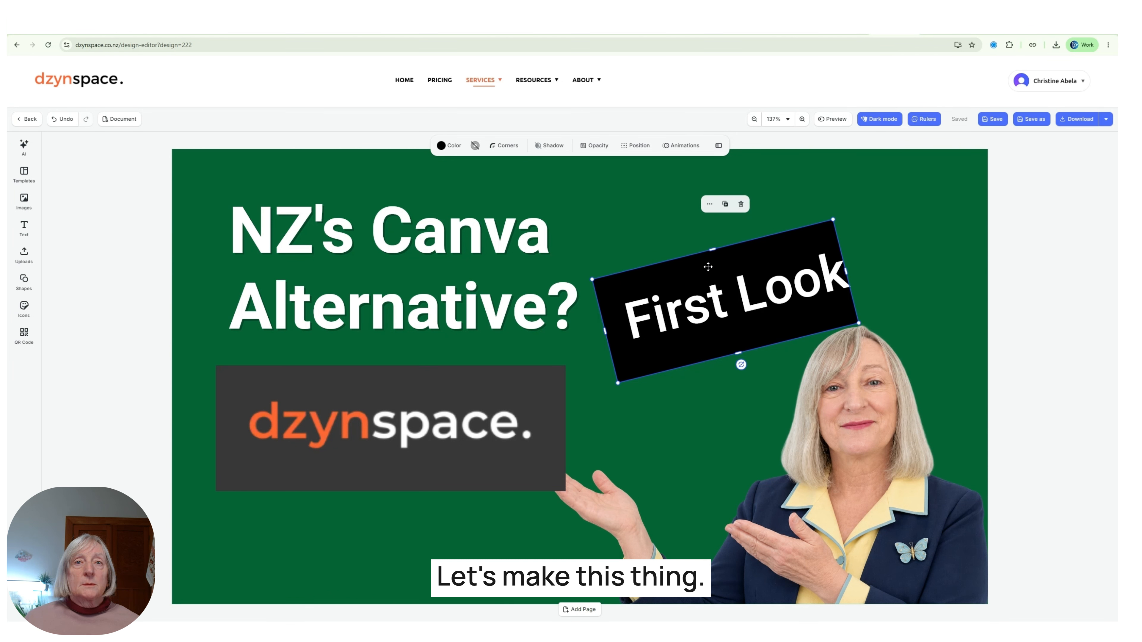
pyautogui.moveTo(709, 267); pyautogui.dragTo(715, 265)
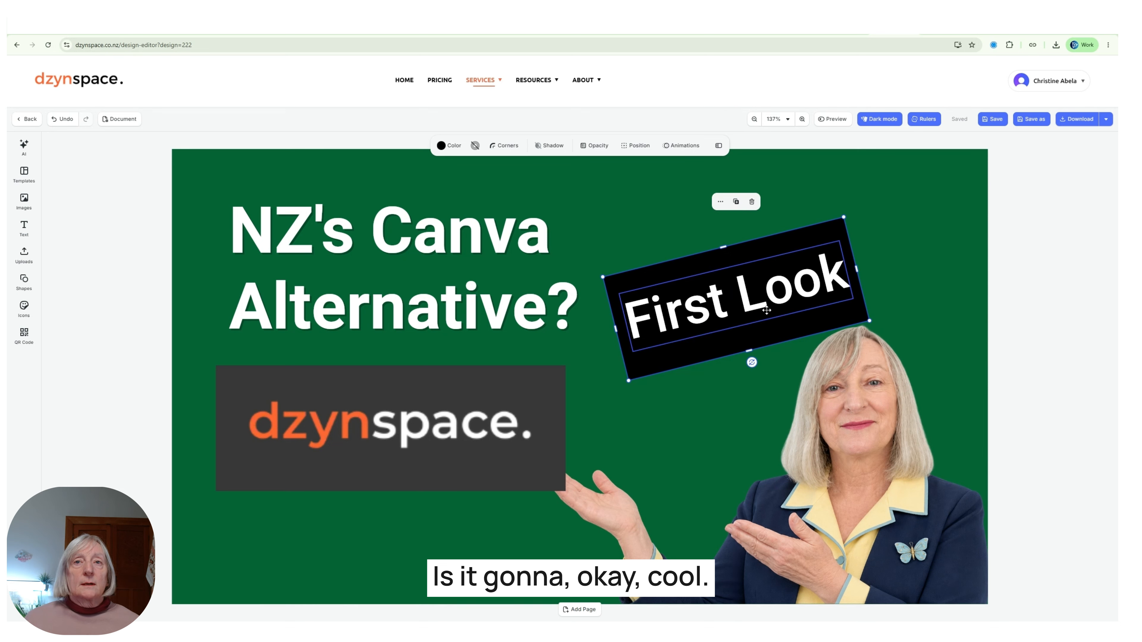
pyautogui.click(941, 296)
pyautogui.click(825, 310)
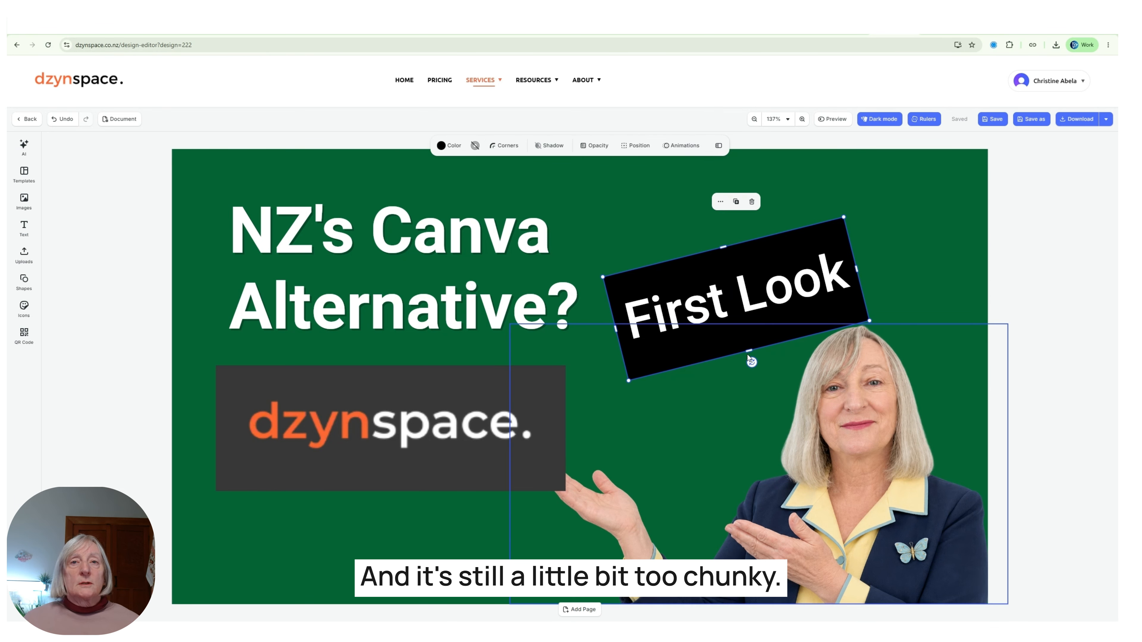
pyautogui.moveTo(748, 349); pyautogui.dragTo(744, 334)
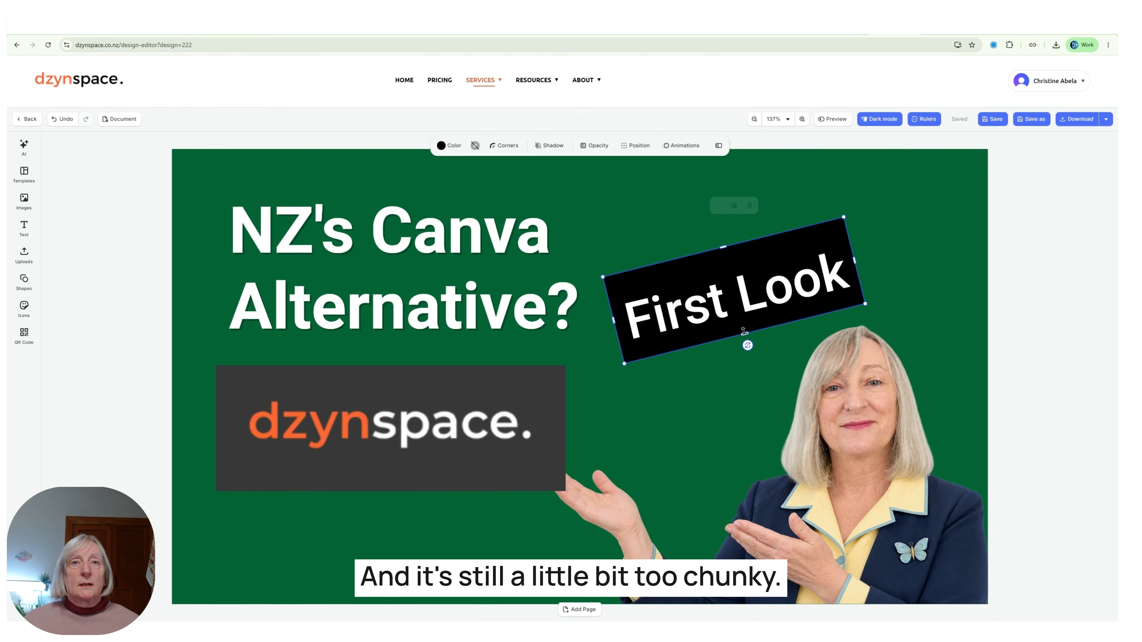
pyautogui.moveTo(725, 245); pyautogui.dragTo(732, 258)
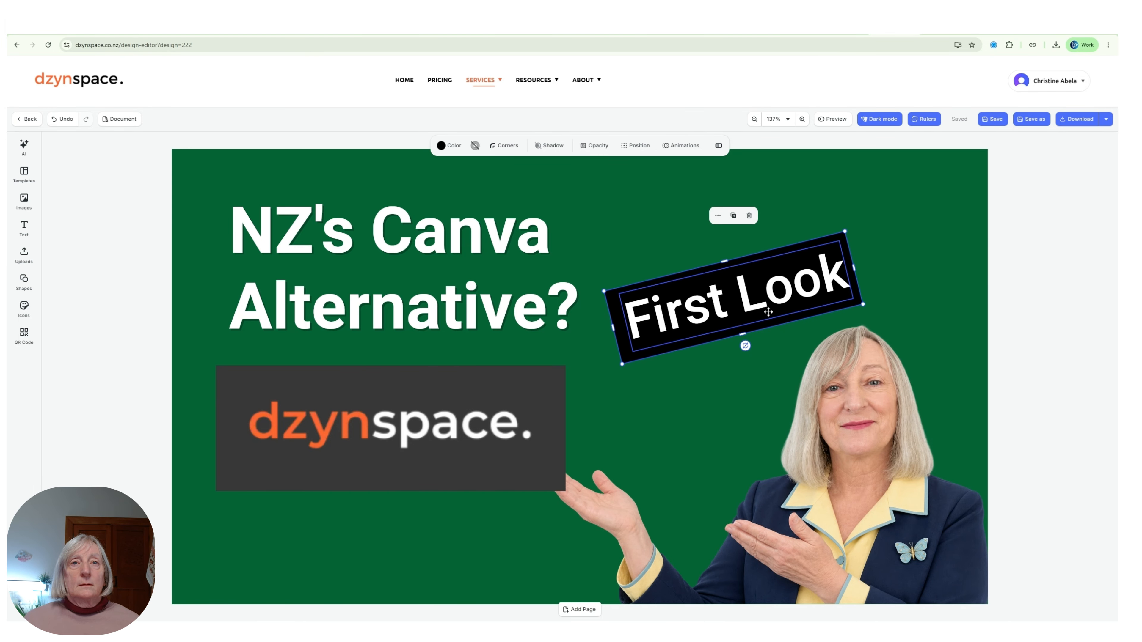
# Centre the First Look text within the black box.
pyautogui.click(663, 362)
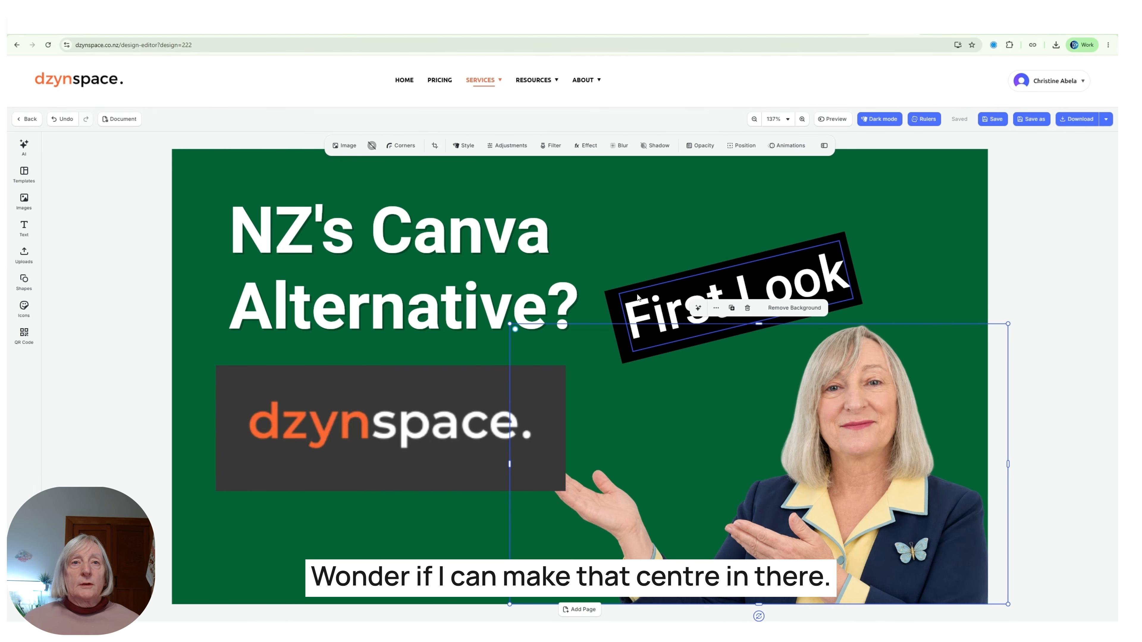
pyautogui.click(671, 295)
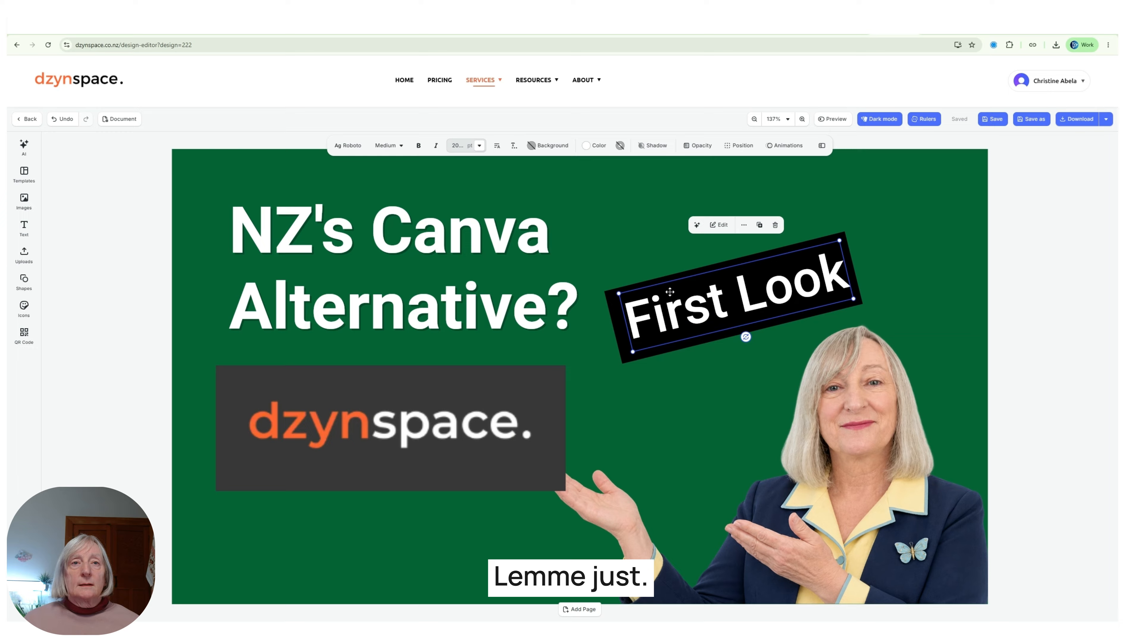
pyautogui.moveTo(669, 293); pyautogui.dragTo(668, 291)
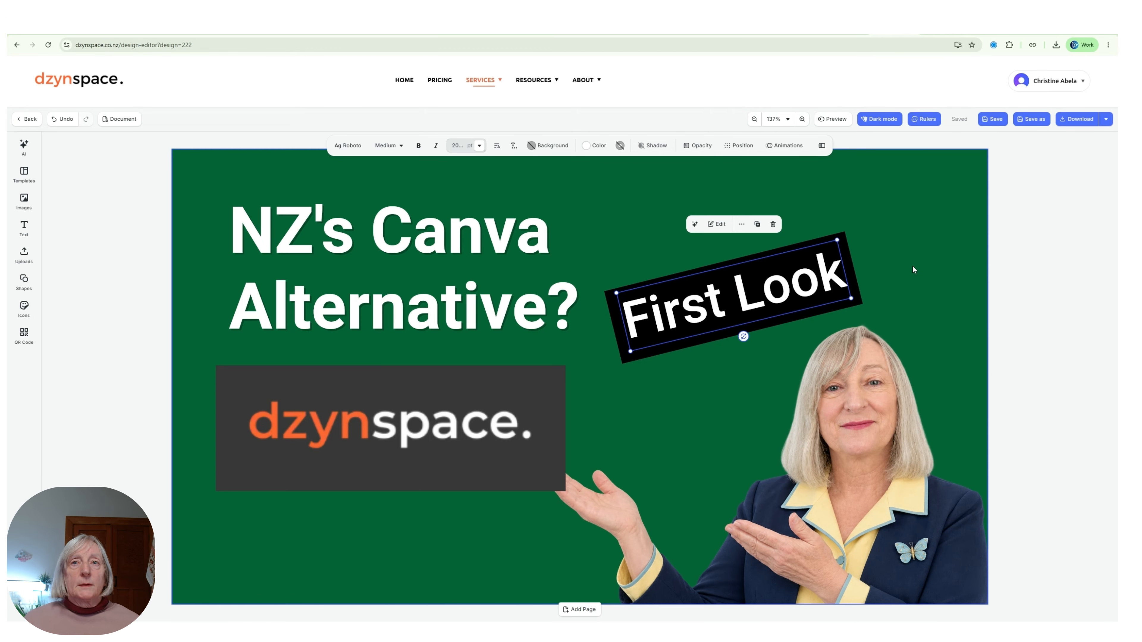
pyautogui.click(931, 264)
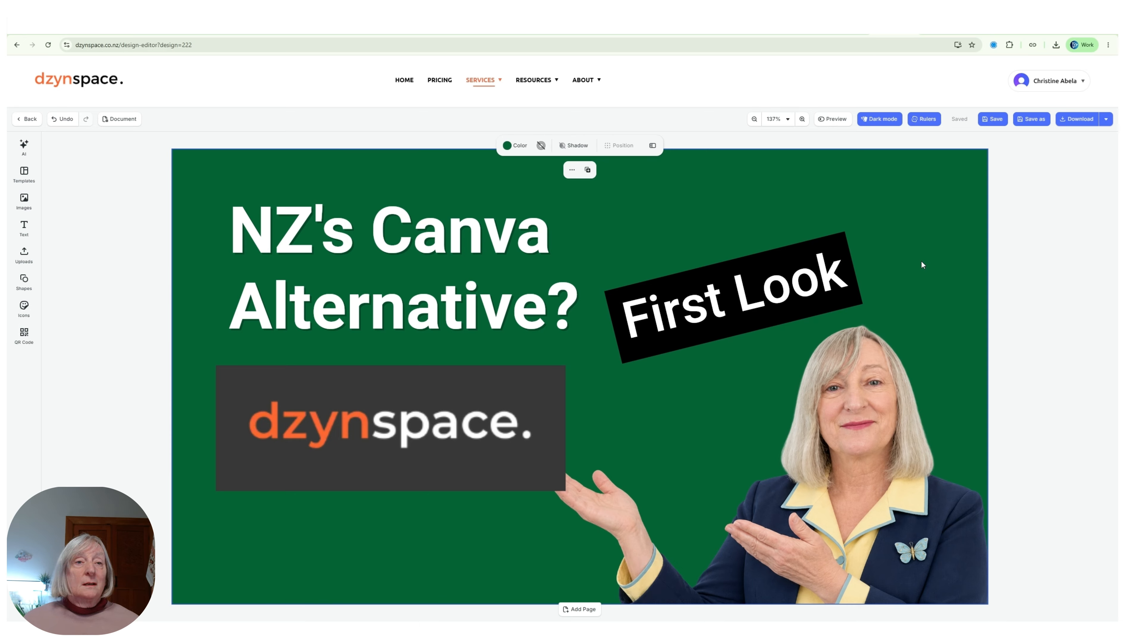
# Bring the presenter photo to the front so her hand overlaps the logo box.
pyautogui.click(828, 410)
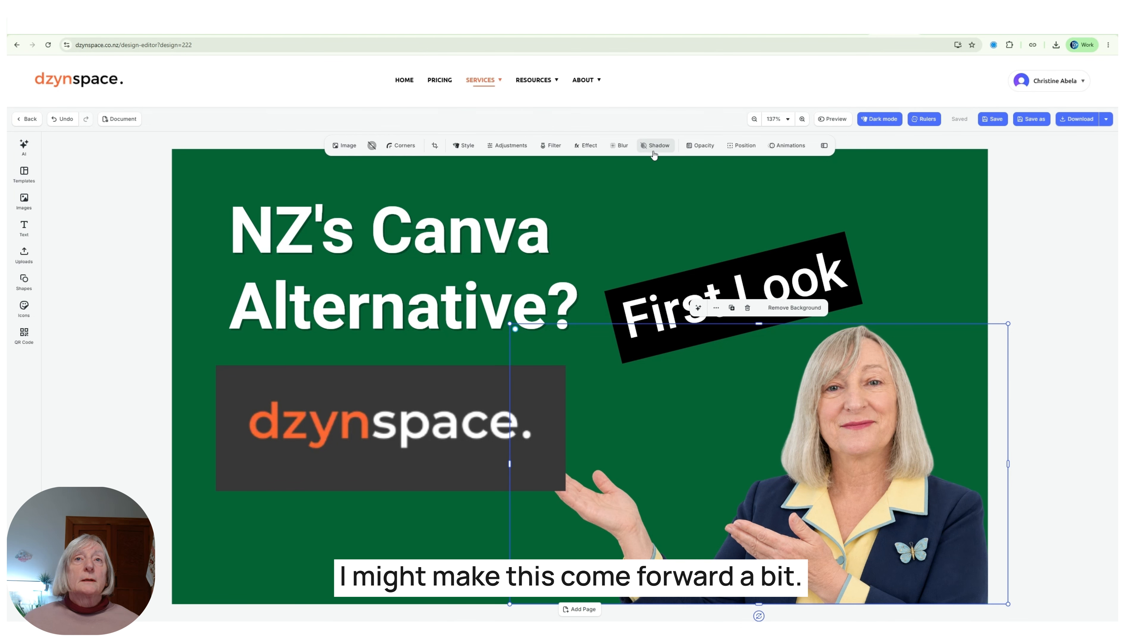
pyautogui.click(737, 146)
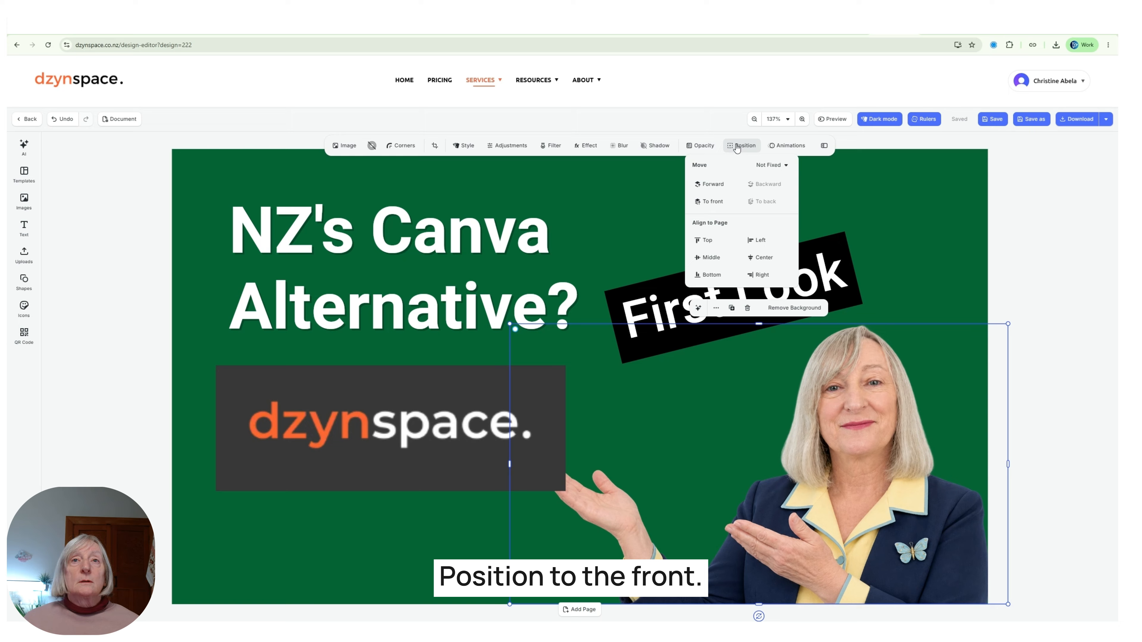
pyautogui.click(712, 202)
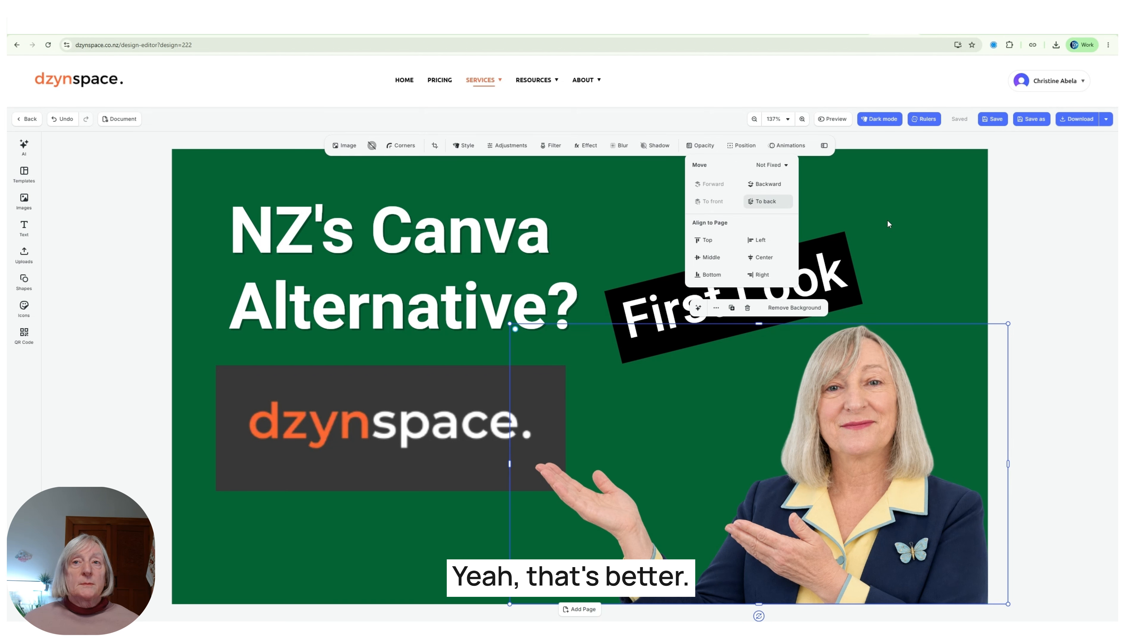
pyautogui.click(969, 264)
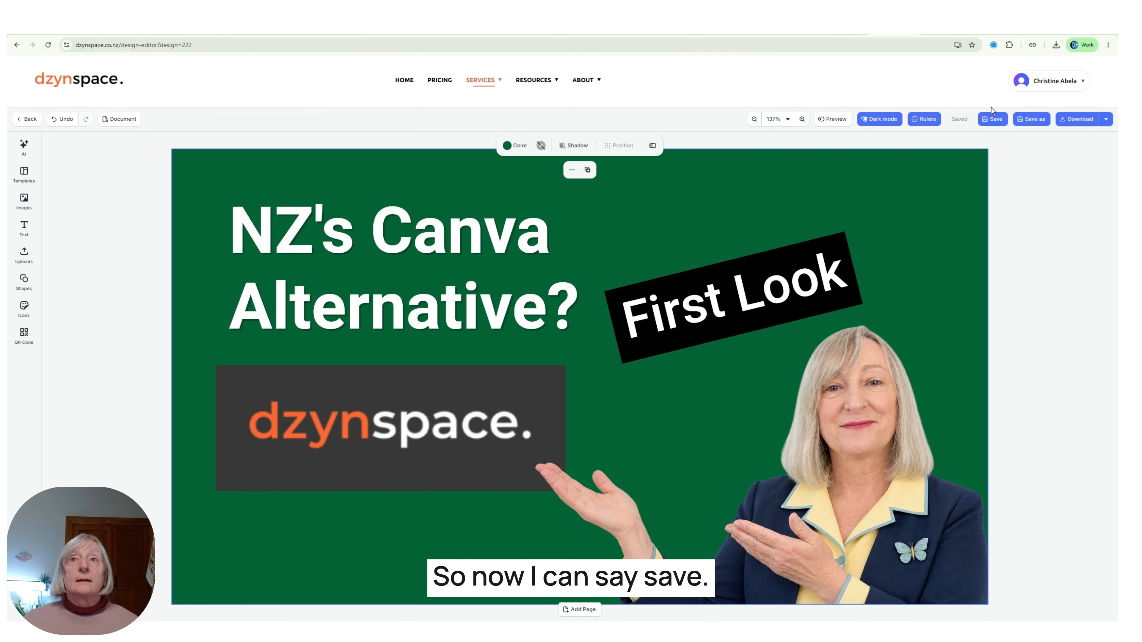
# Save the design under the name 'YT Thumbnail First Look'.
pyautogui.click(992, 124)
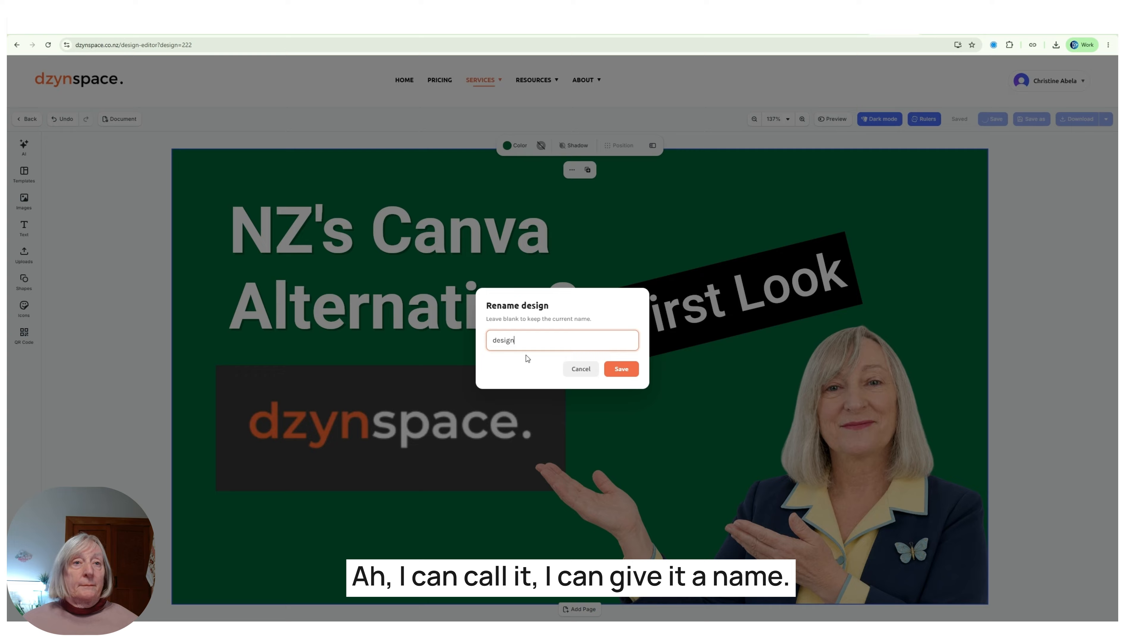
pyautogui.doubleClick(534, 338)
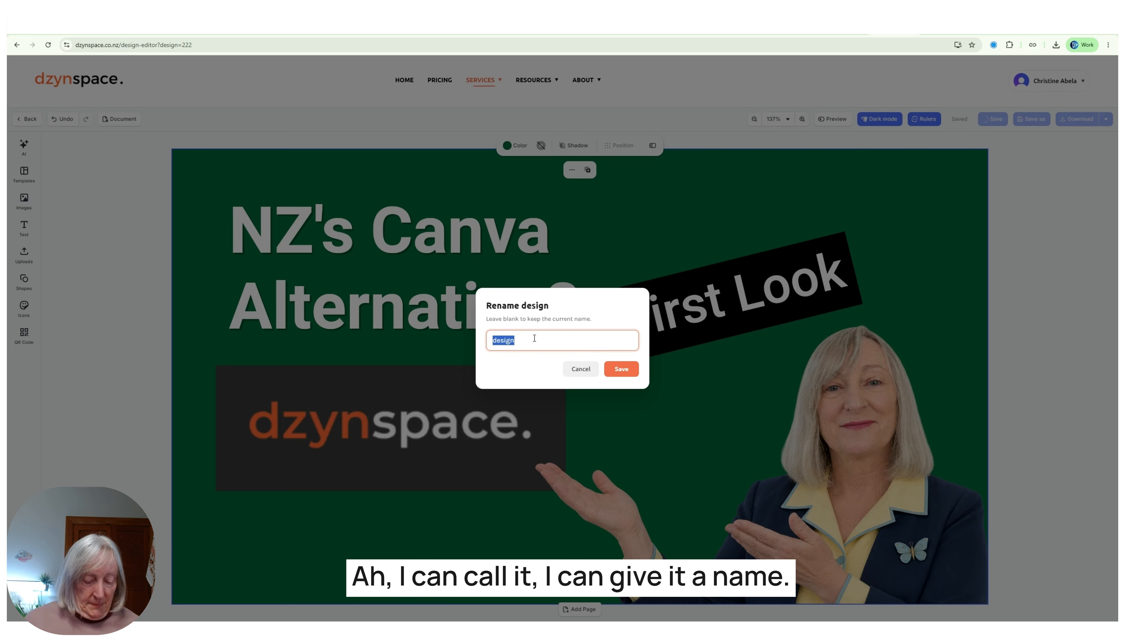
pyautogui.write('YT Thumb')
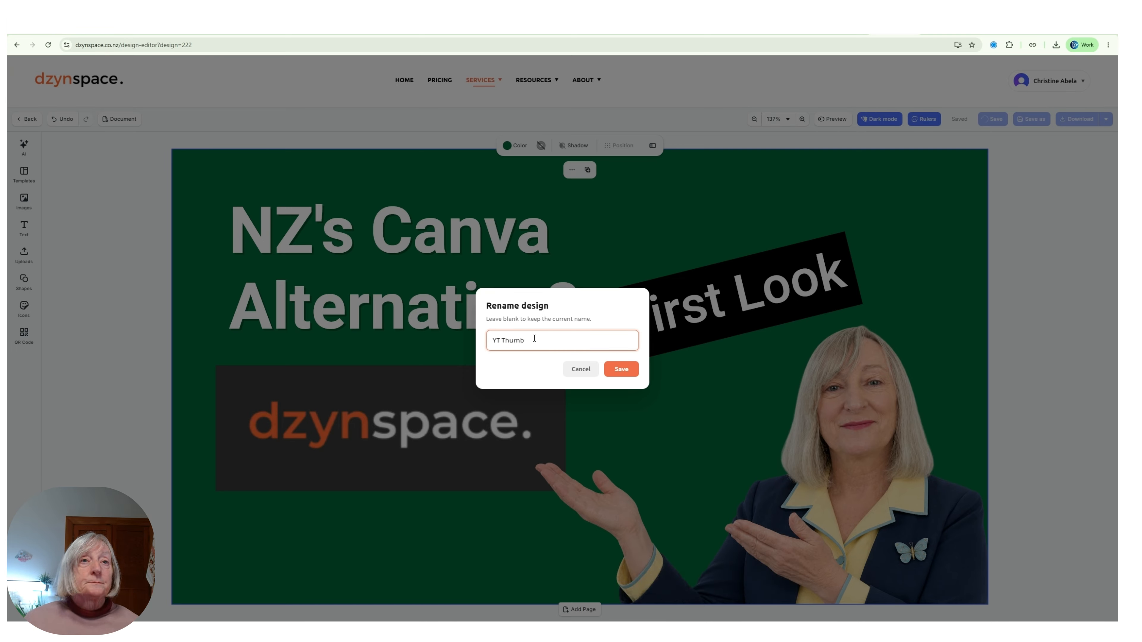
pyautogui.write('nail First')
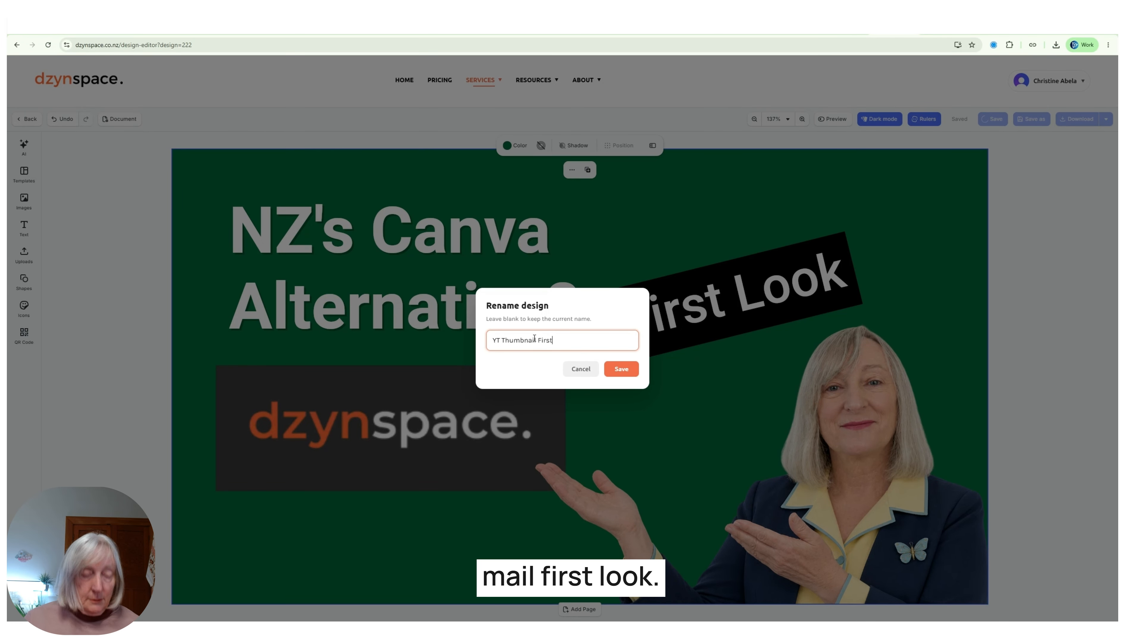
pyautogui.write(' Look')
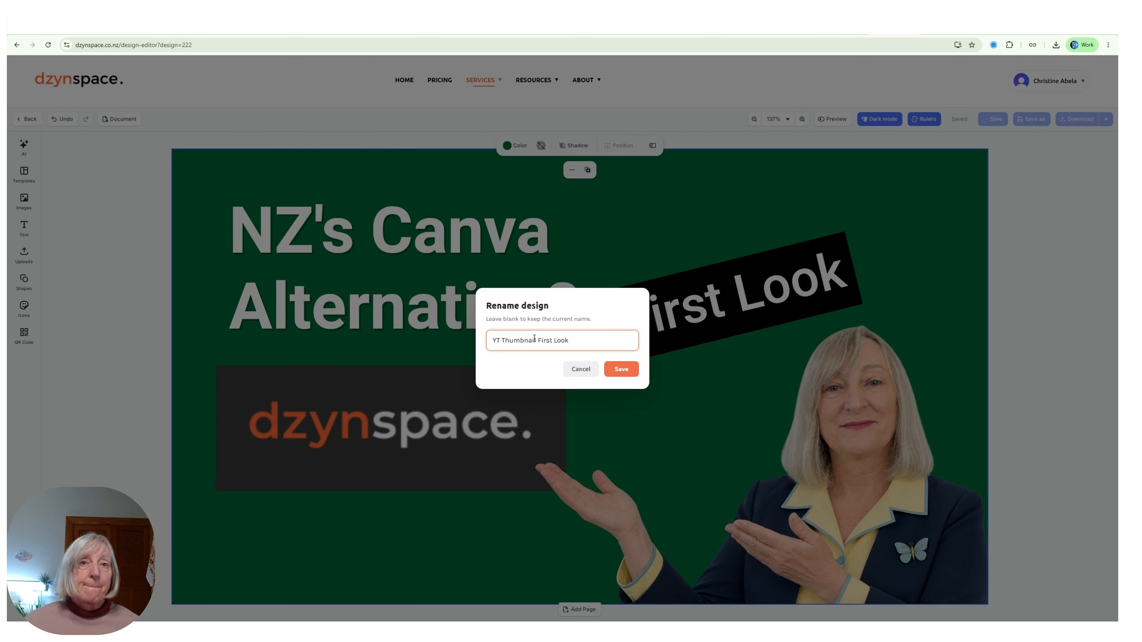
pyautogui.click(622, 371)
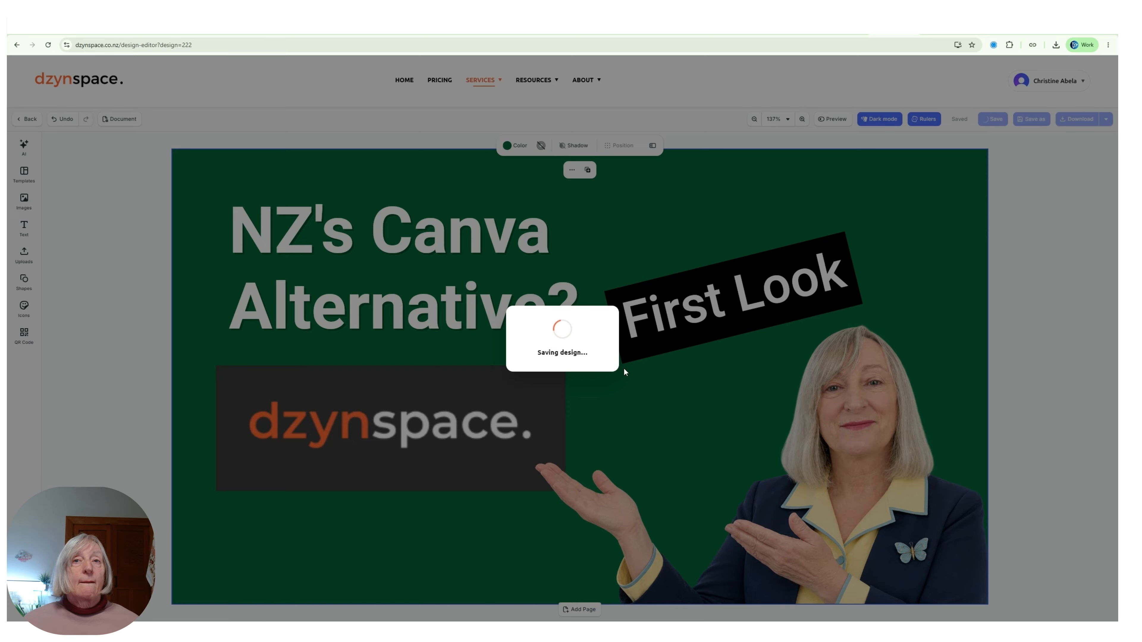